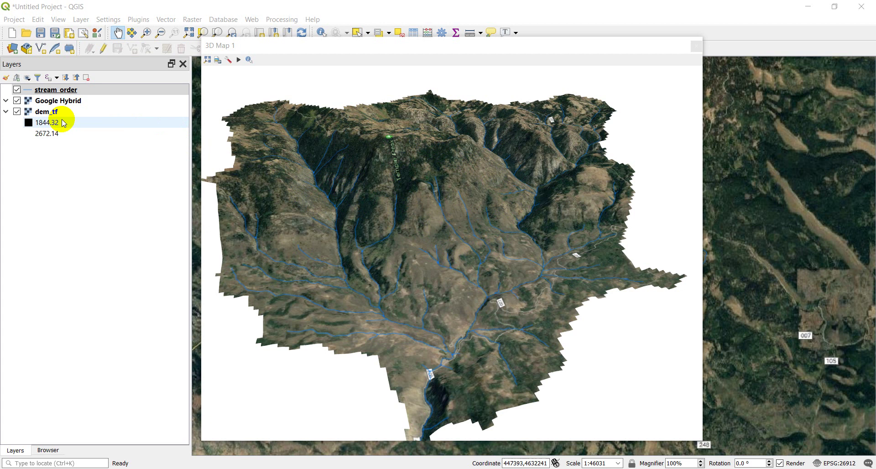
- Toggle the Google Hybrid basemap off and back on, then open stream_order's Layer Properties
click(17, 101)
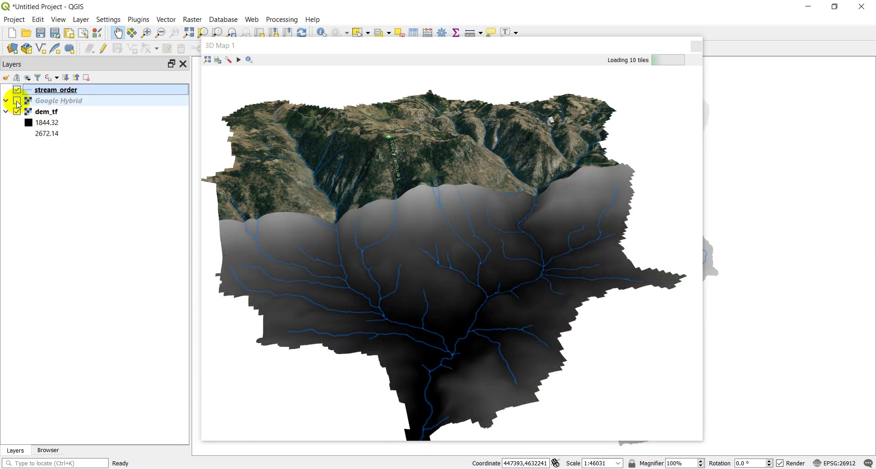
click(17, 101)
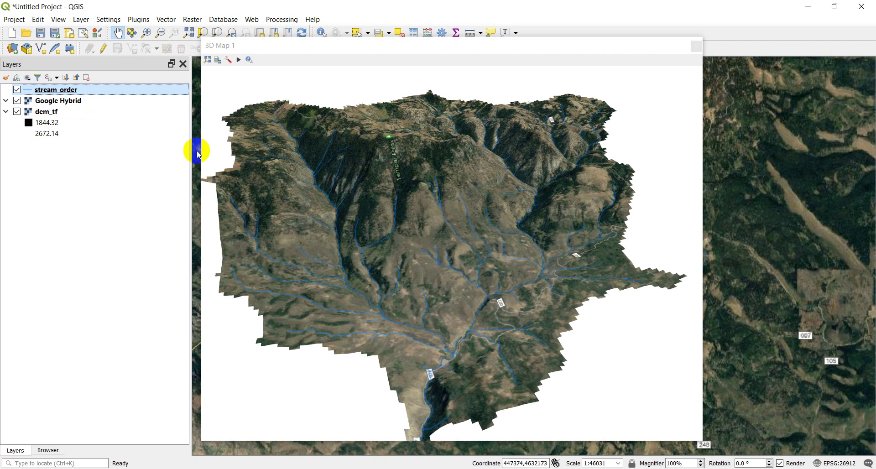
double_click(74, 91)
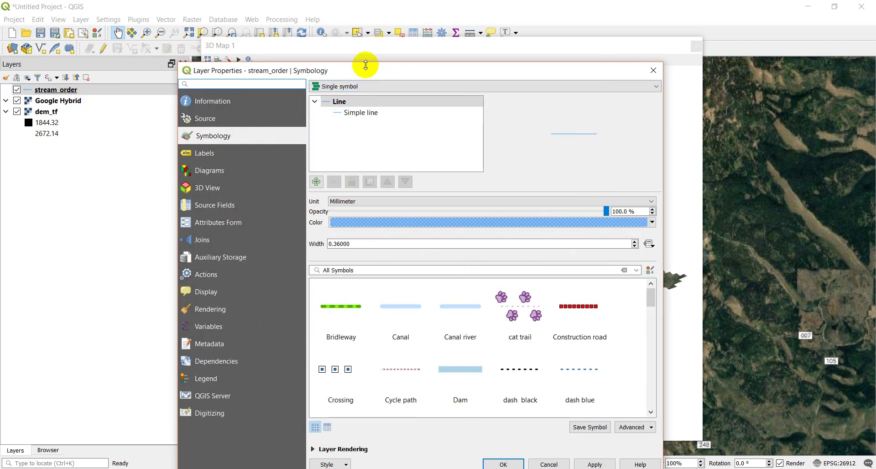
drag(370, 75, 363, 32)
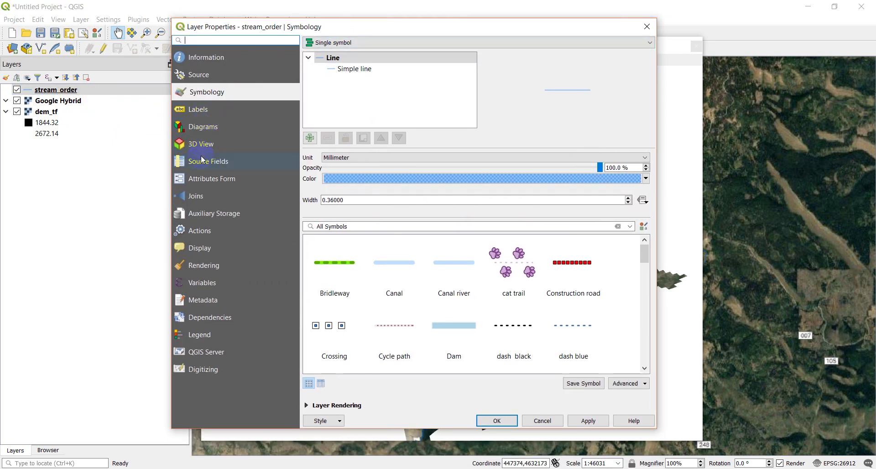
- Glance at the Labels page, then return to Symbology and its renderer type list
click(198, 108)
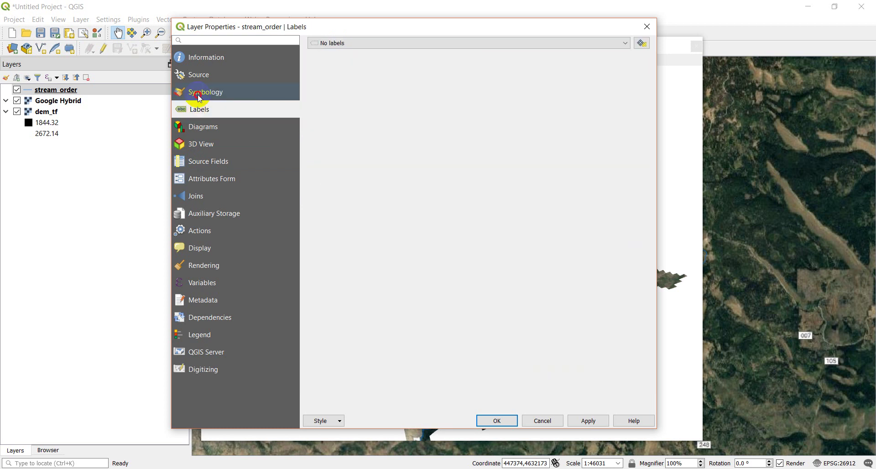
click(199, 95)
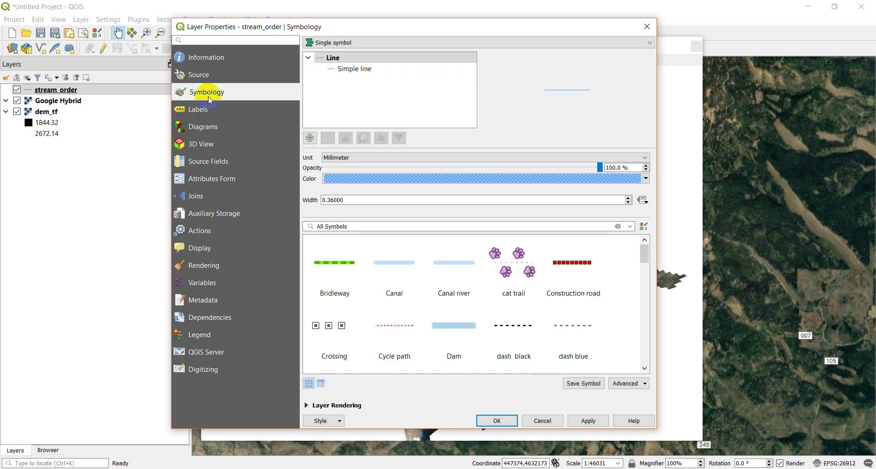
click(338, 44)
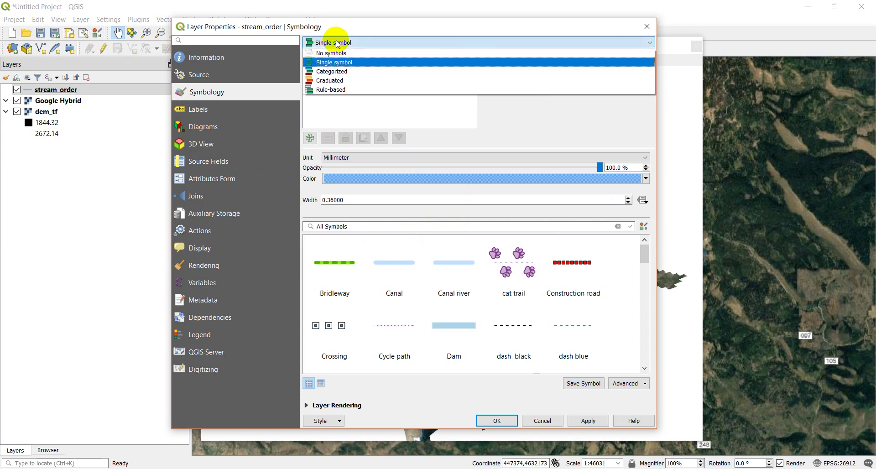
- Make stream_order Graduated on GRID_CODE by line size, with 4 classes spanning 0.1–1 mm
click(332, 81)
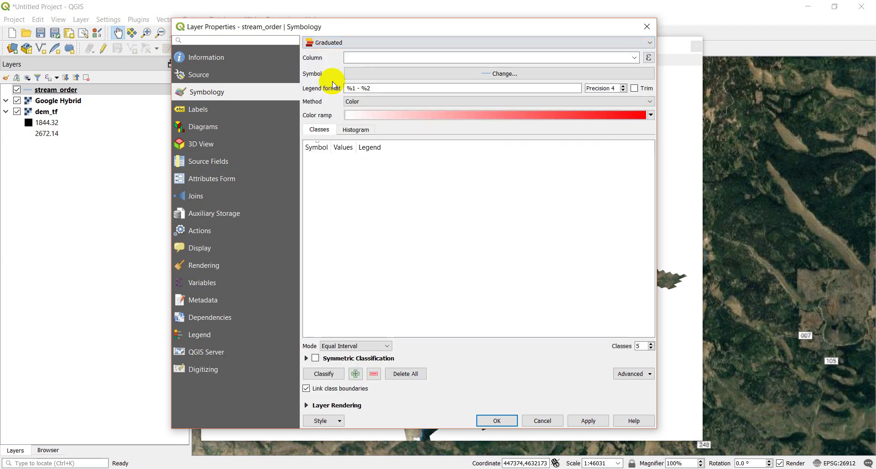
click(635, 58)
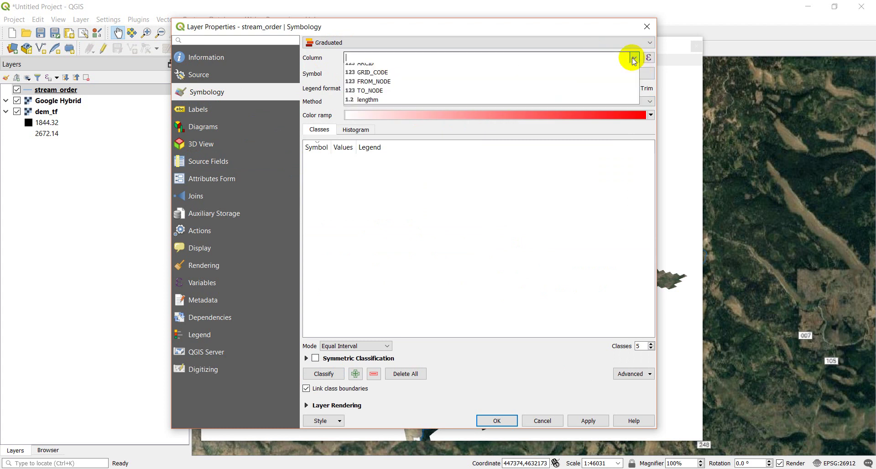
click(385, 74)
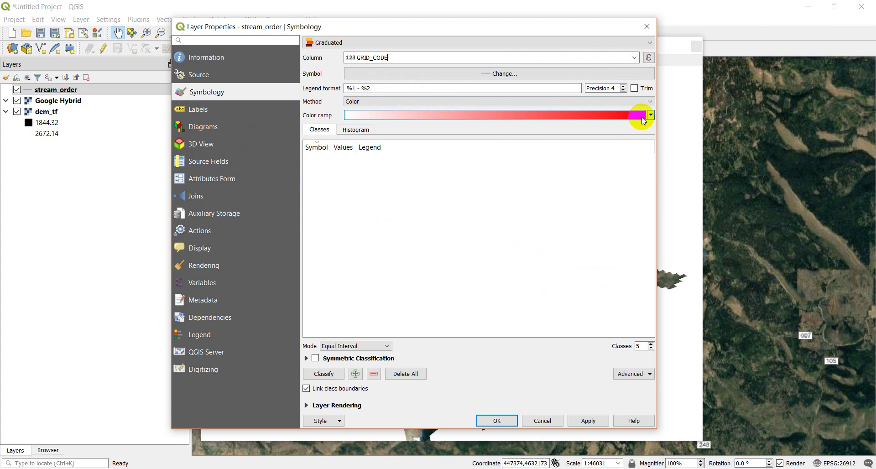
click(445, 101)
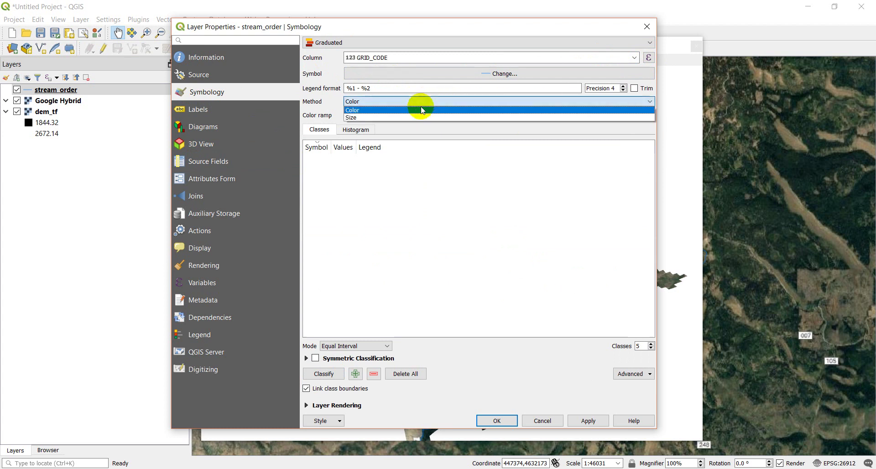
click(397, 118)
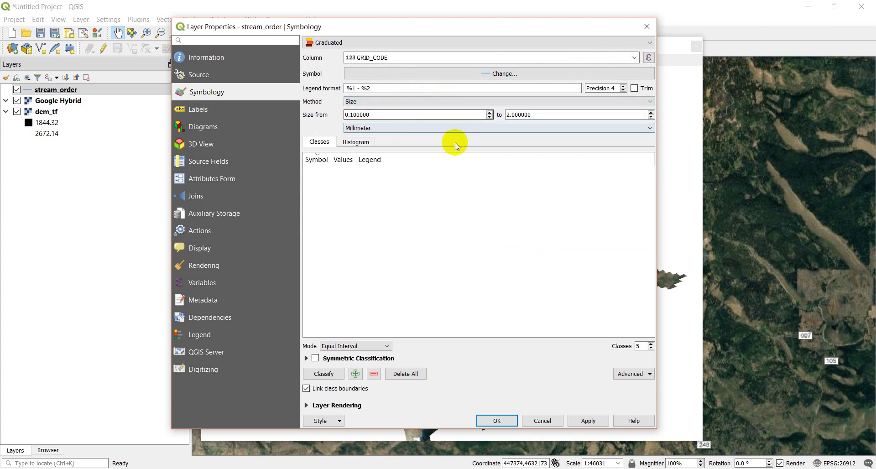
click(651, 349)
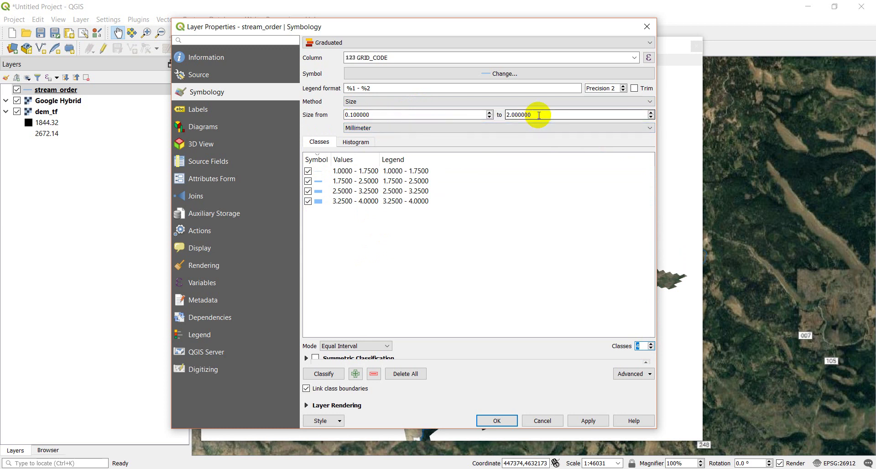
click(651, 117)
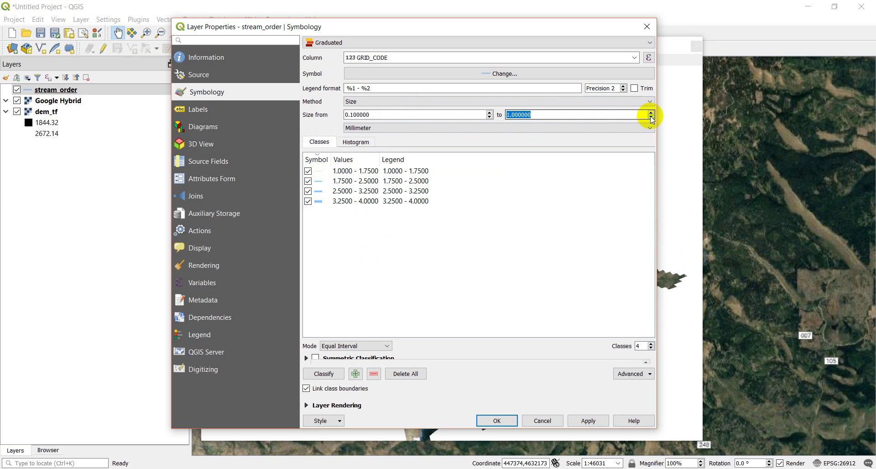
- Apply the 0.1–1 mm graduated stream widths and move the dialog to reveal the 3D map
click(557, 387)
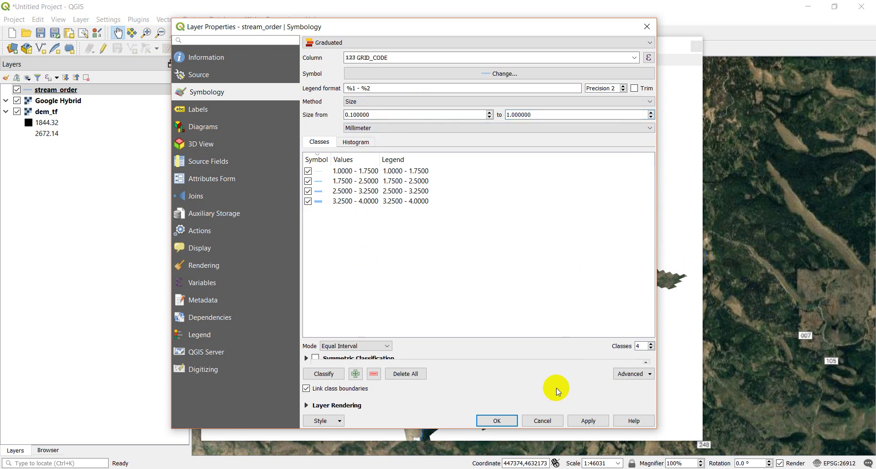
click(592, 419)
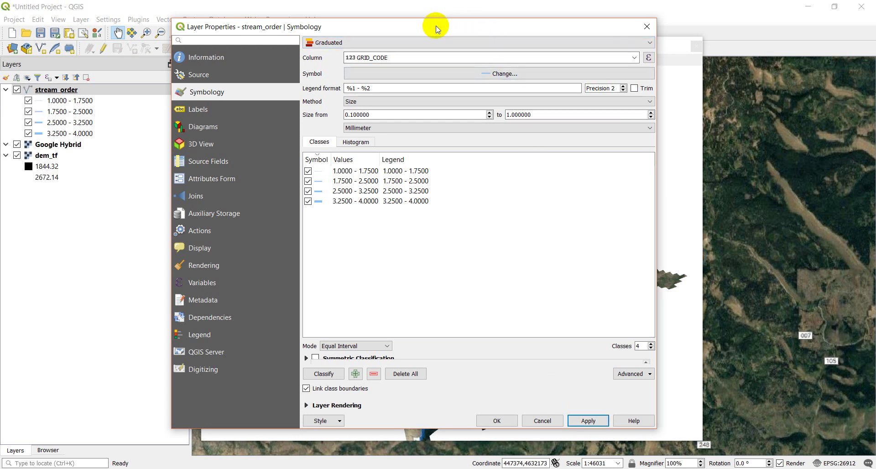
drag(434, 29, 461, 69)
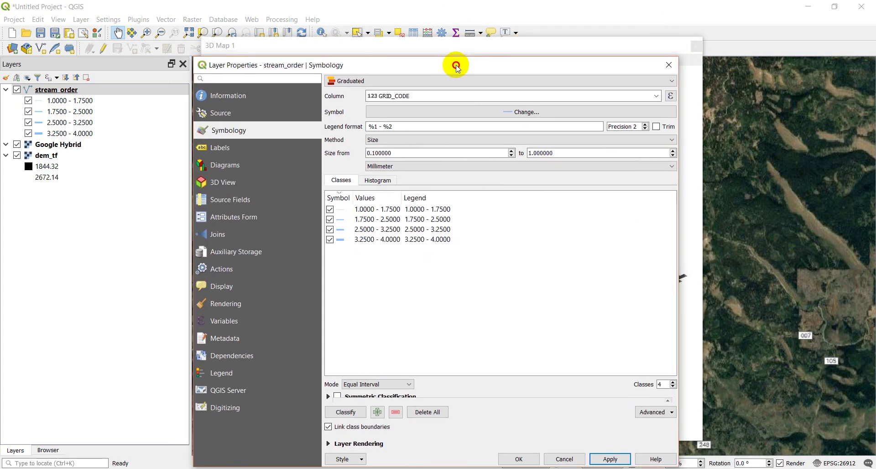
- Lower the maximum width to 0.8 mm, apply it, and check the thicker streams in 3D Map 1
click(677, 158)
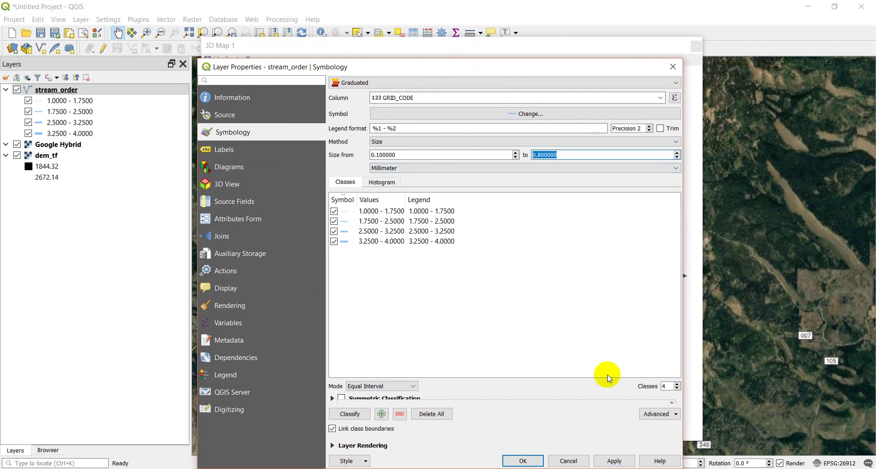
click(615, 461)
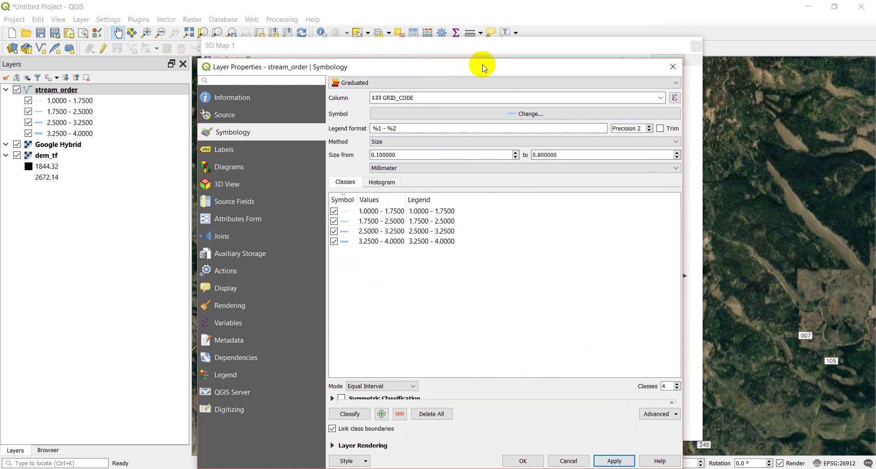
drag(484, 69, 548, 435)
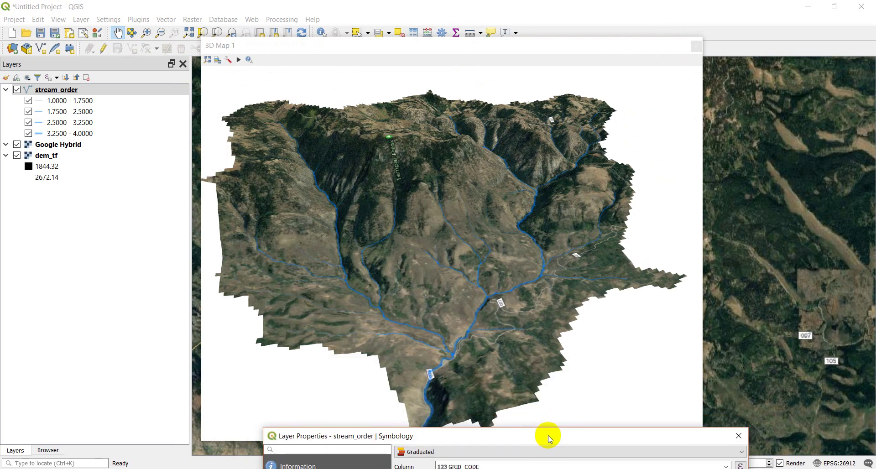
click(511, 340)
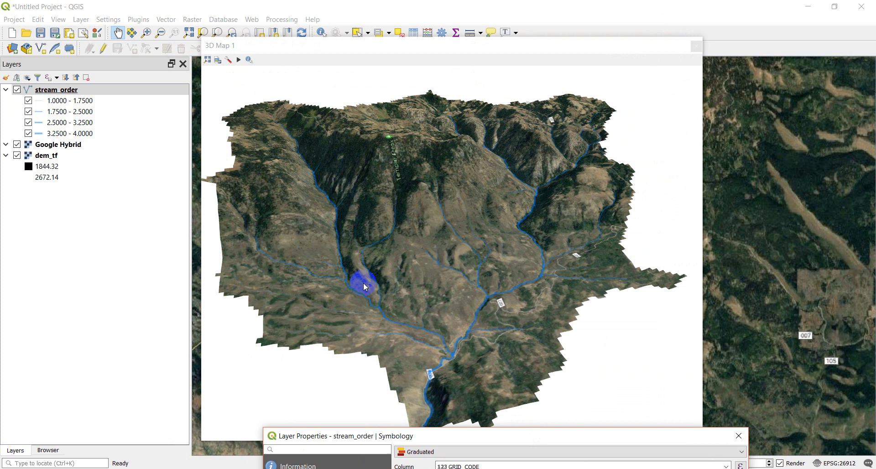
click(451, 302)
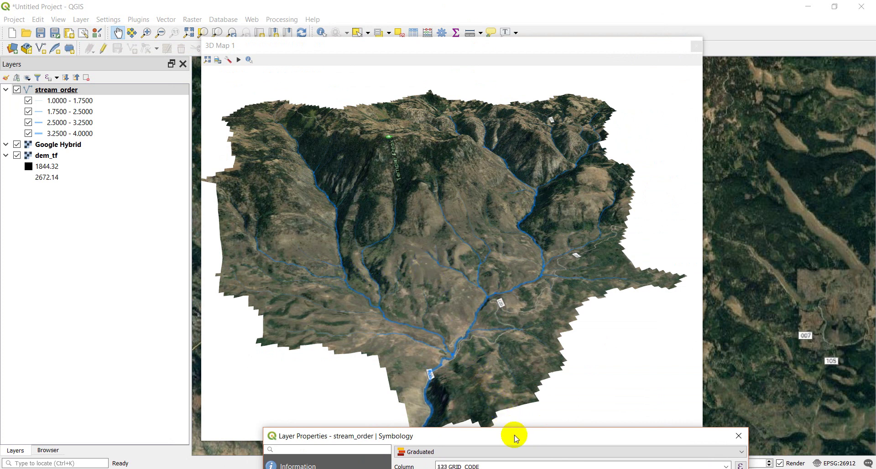
drag(514, 435, 474, 46)
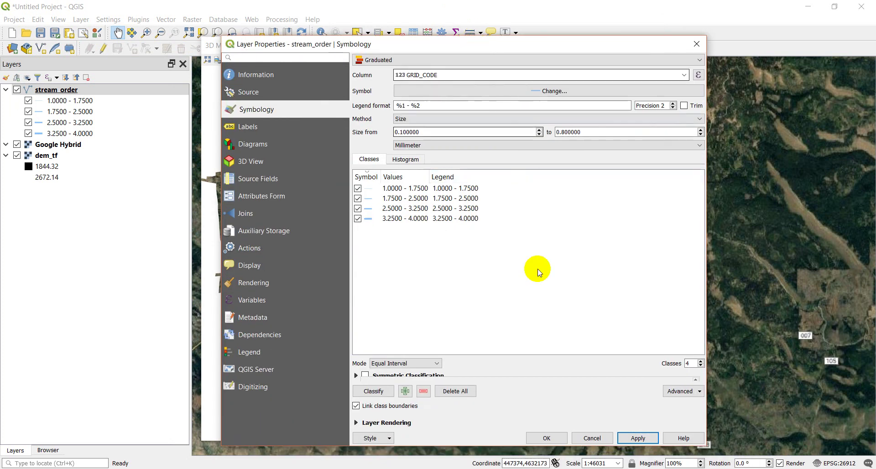
- Close the stream_order properties, then pan, zoom and rotate the 3D view over the terrain
click(546, 438)
click(538, 282)
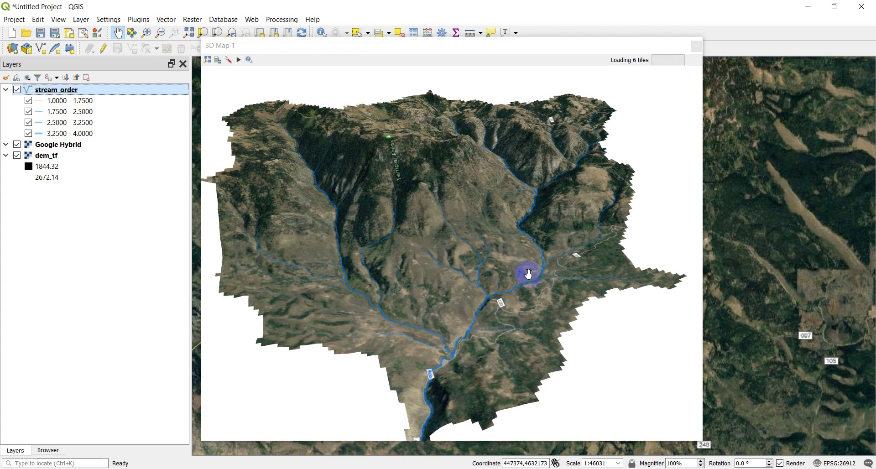
scroll(507, 292, up, 5)
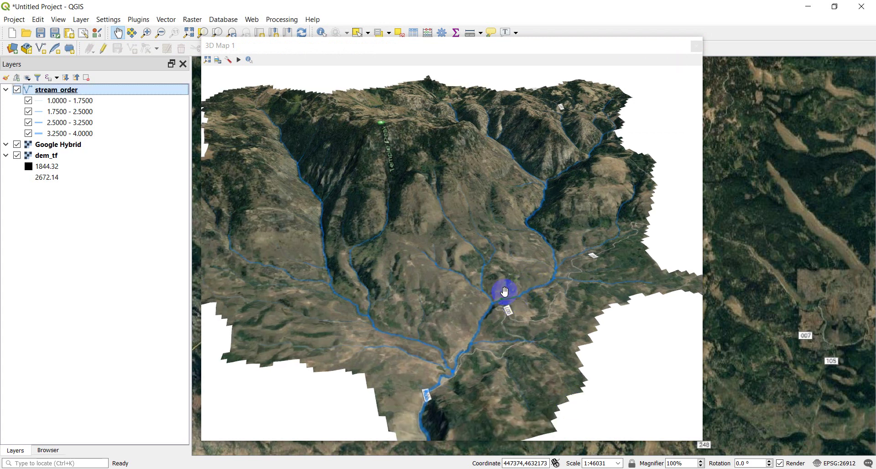
drag(504, 291, 408, 221)
right_drag(408, 221, 472, 253)
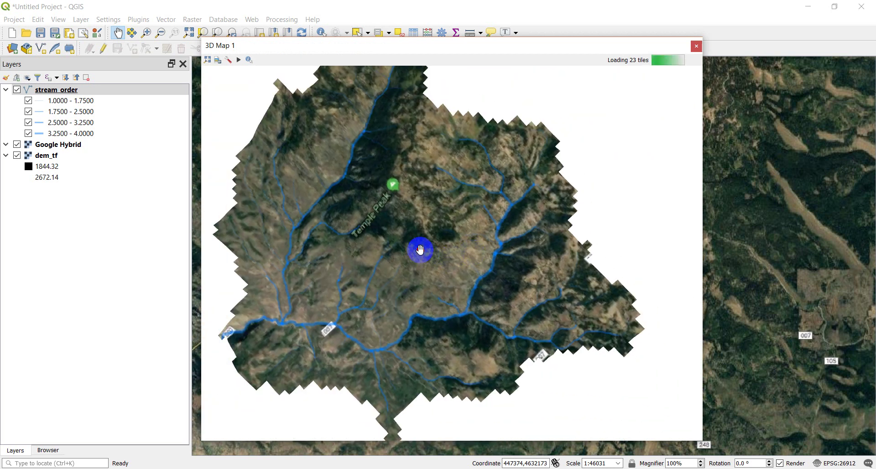
drag(421, 249, 527, 252)
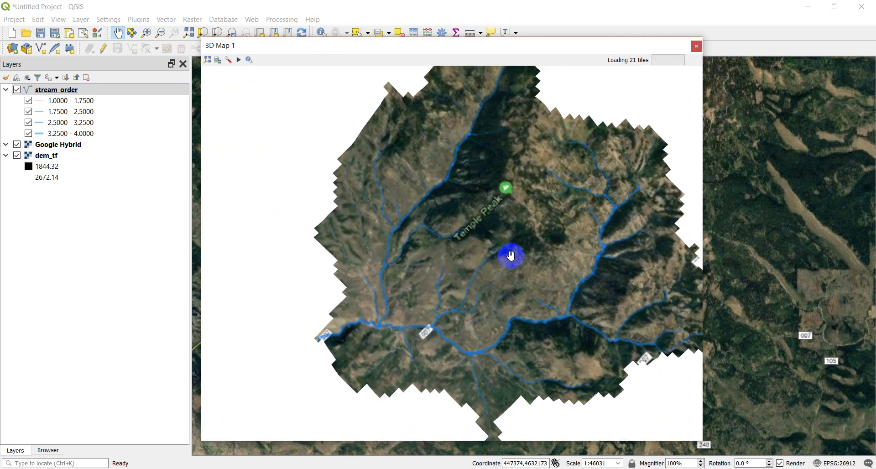
middle_drag(511, 256, 473, 261)
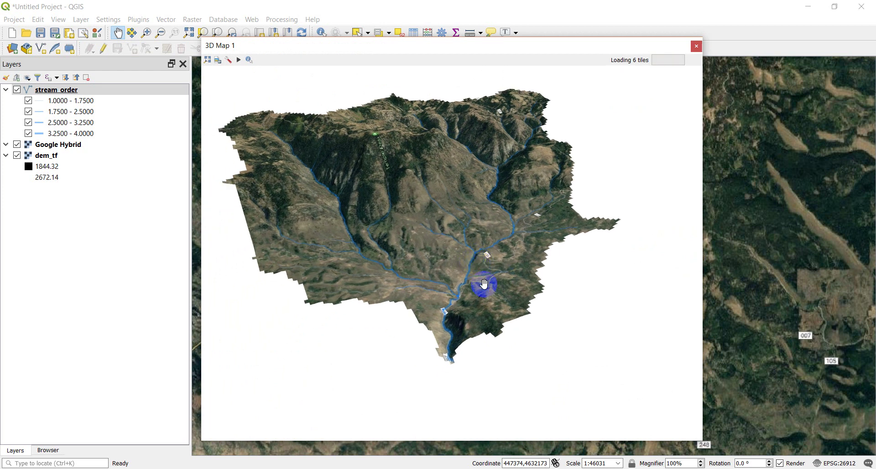
- Zoom in and tilt to a low oblique view up the valley toward Temple Peak
scroll(484, 301, up, 3)
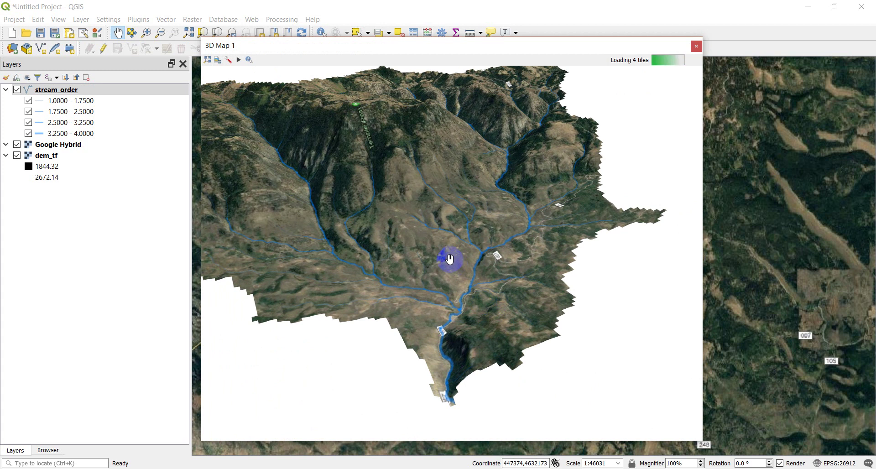
scroll(446, 262, up, 1)
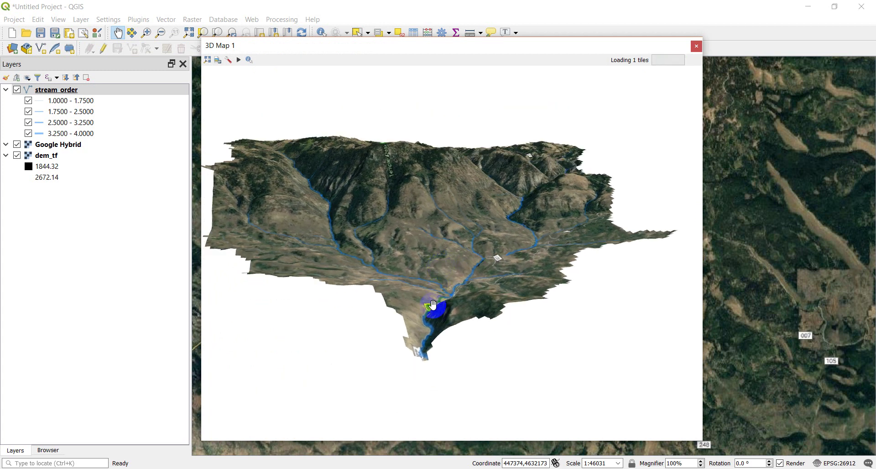
scroll(433, 307, up, 2)
drag(429, 297, 453, 256)
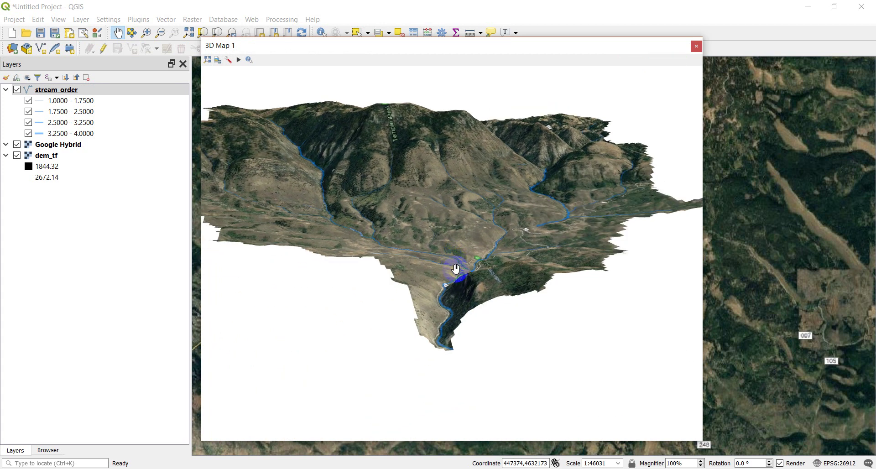
middle_drag(456, 269, 481, 170)
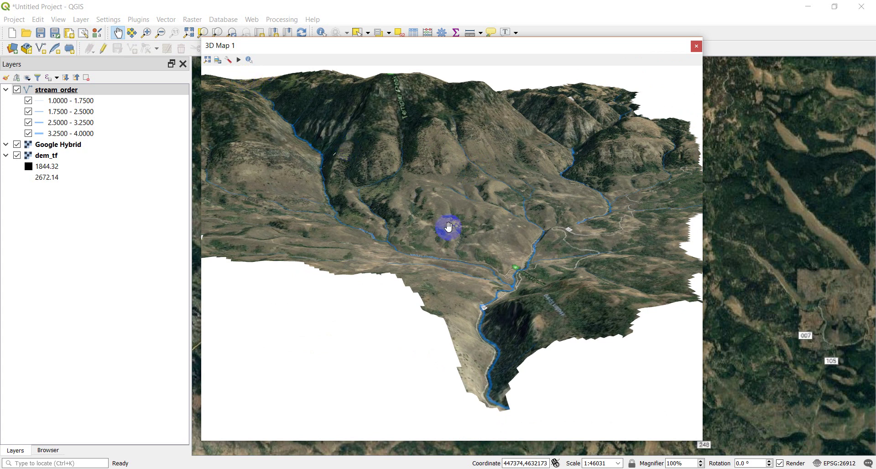
- Show the 3D Map animation timeline and list its existing 0 s and 5 s keyframes
click(240, 60)
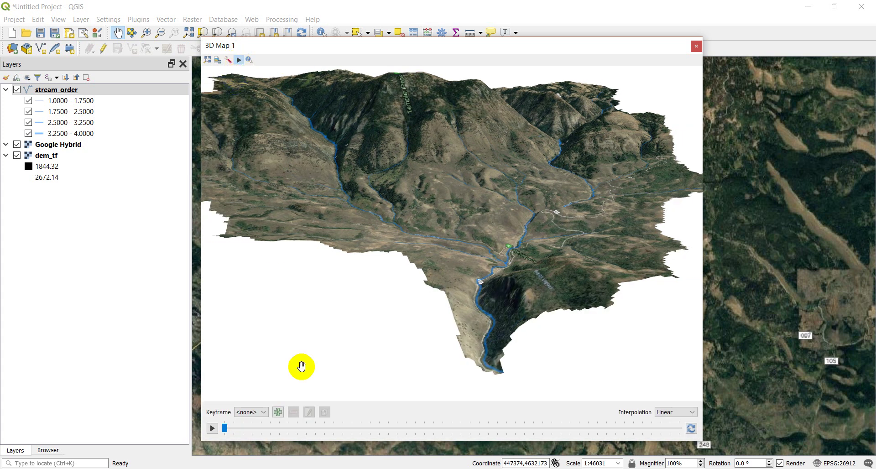
click(264, 412)
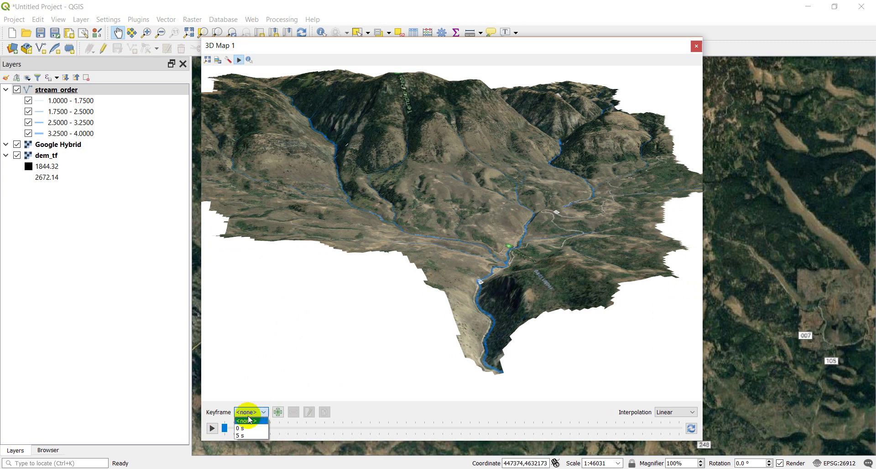
- Preview the 5 s keyframe's distant watershed view, then switch the animation back to 0 s
click(241, 428)
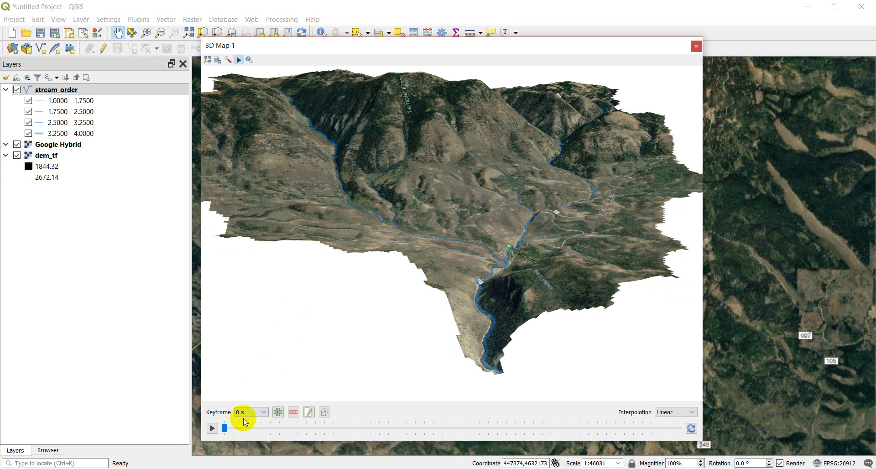
click(260, 412)
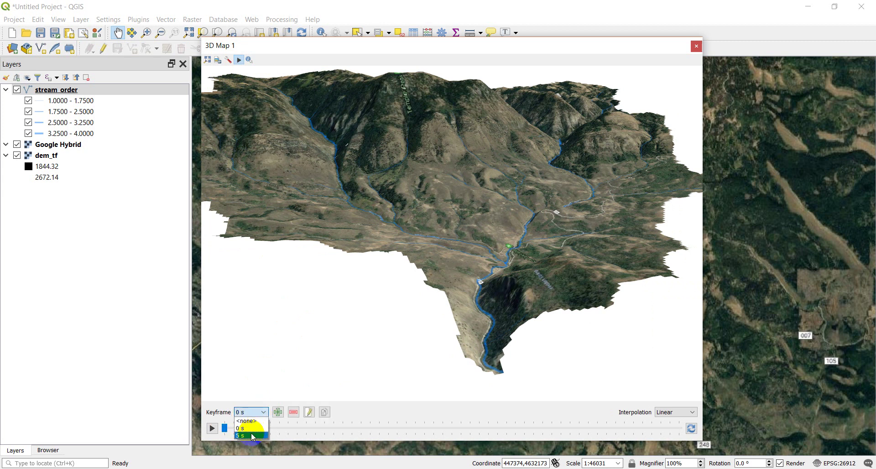
click(252, 435)
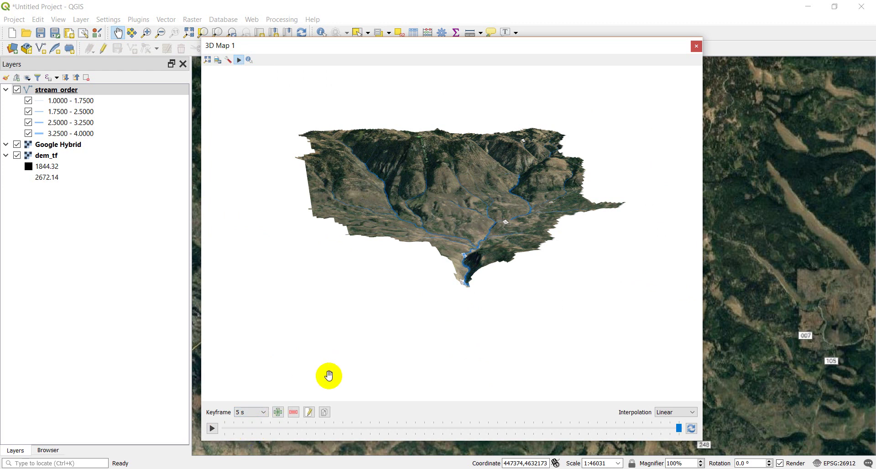
click(514, 235)
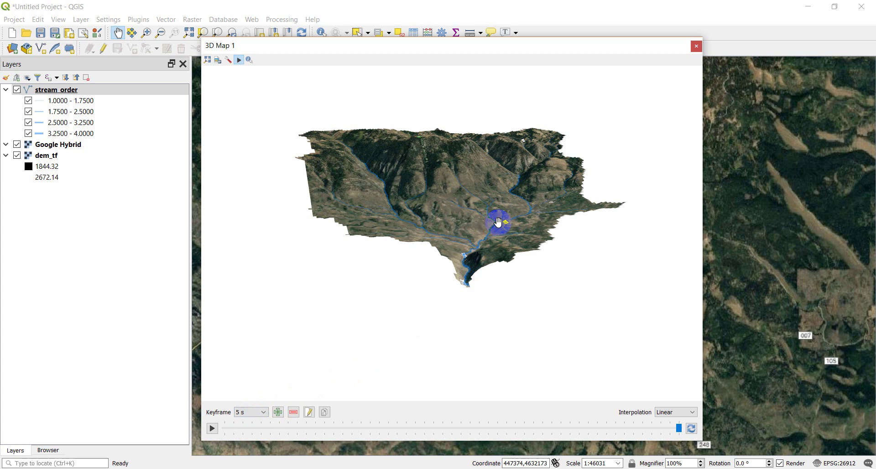
click(507, 241)
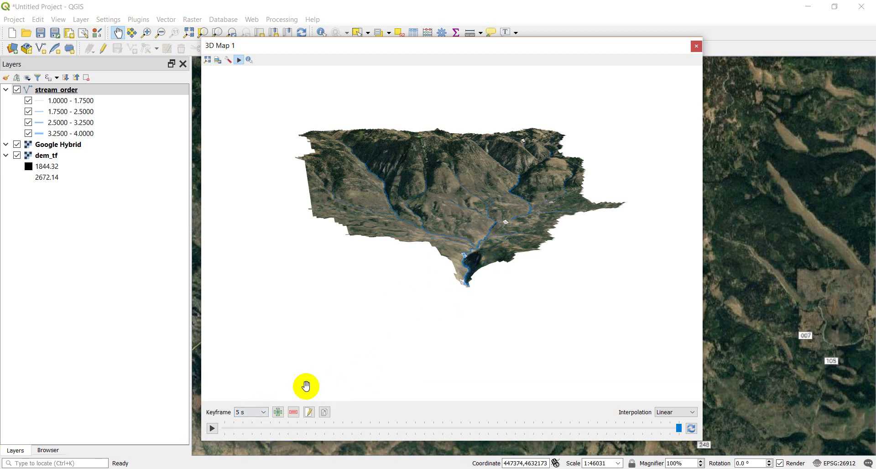
click(265, 414)
click(245, 428)
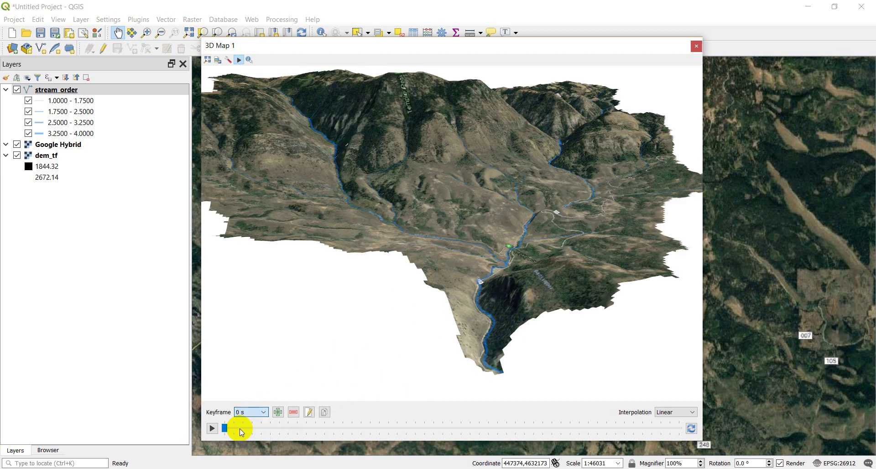
- Add a keyframe at 1 s and re-frame its camera from top-down back to oblique
click(278, 412)
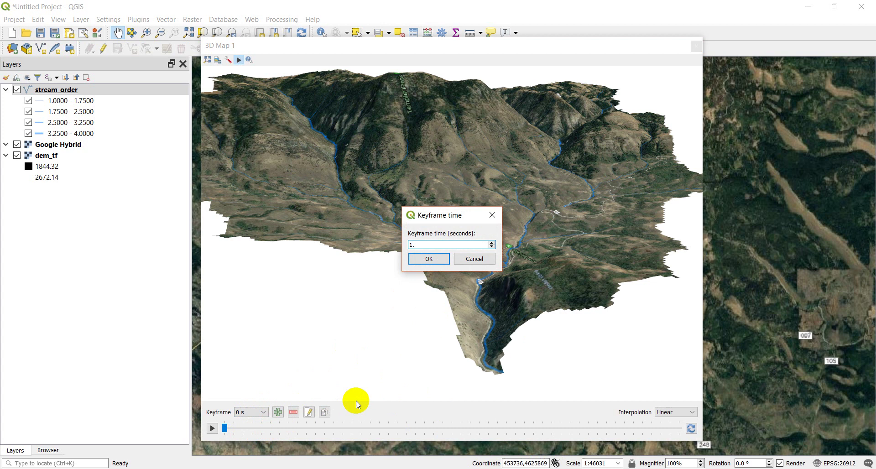
text(1.)
key(Return)
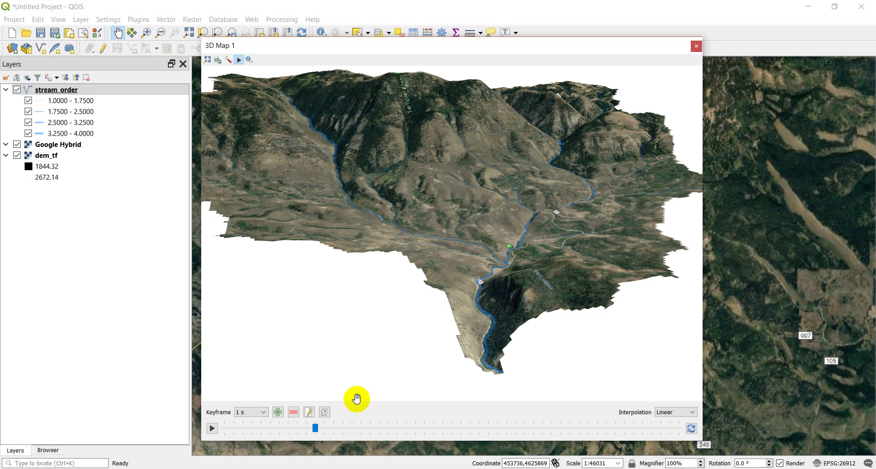
click(510, 247)
drag(502, 228, 520, 282)
middle_drag(574, 237, 586, 259)
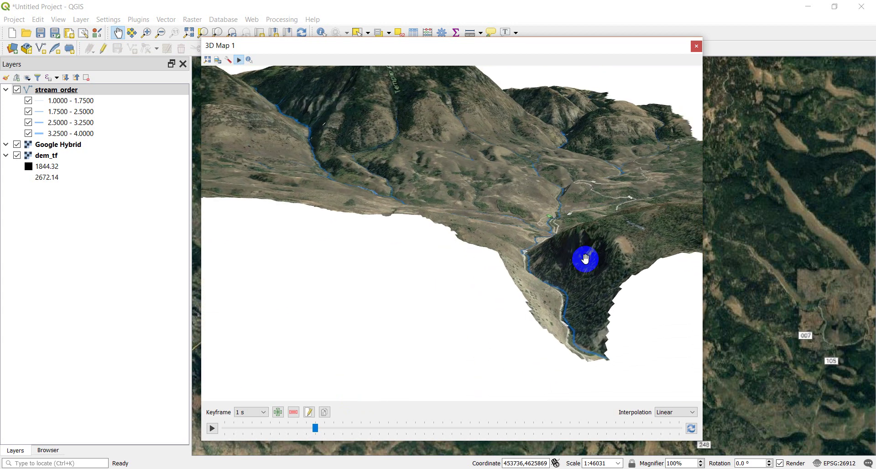
- Compare the 0 s and 1 s views, then move the 1 s camera closer along the valley
click(283, 426)
click(264, 413)
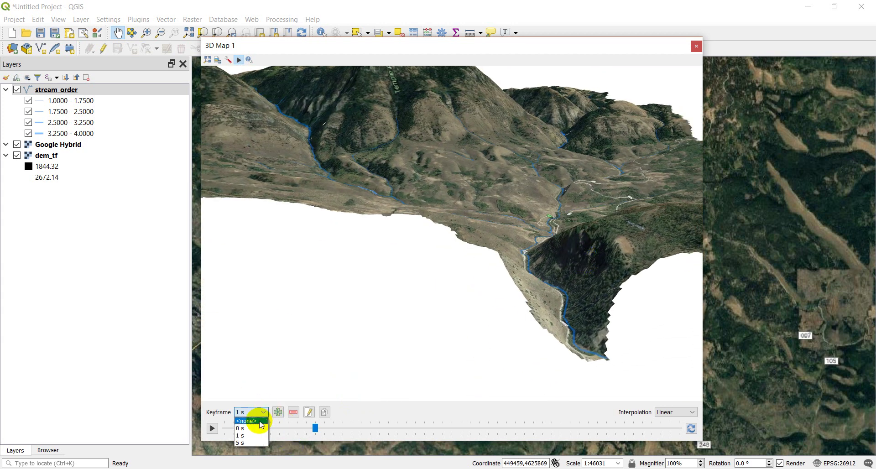
click(245, 429)
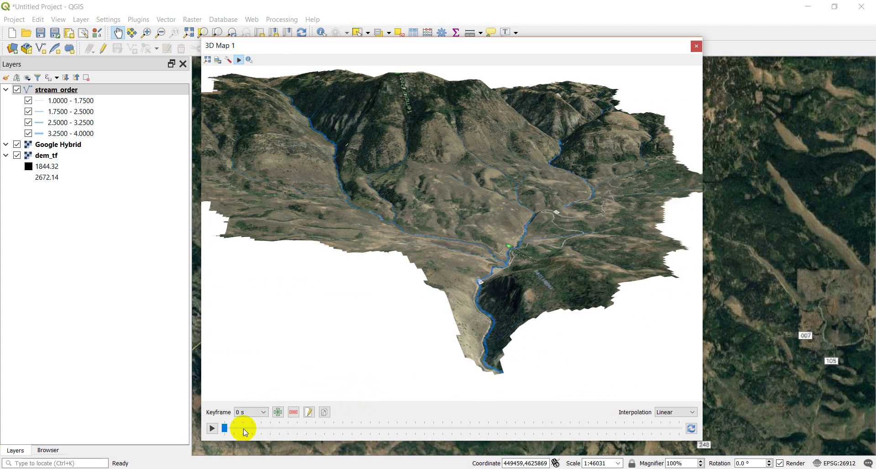
click(254, 412)
click(250, 438)
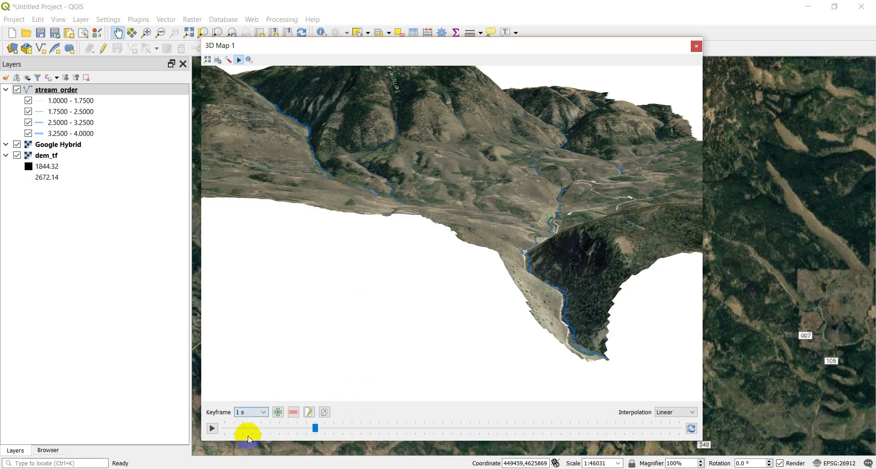
drag(539, 303, 567, 396)
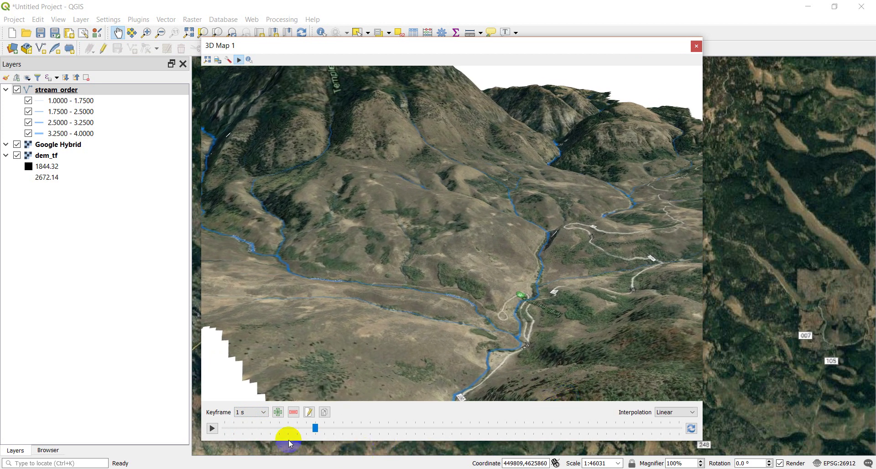
click(264, 413)
click(242, 435)
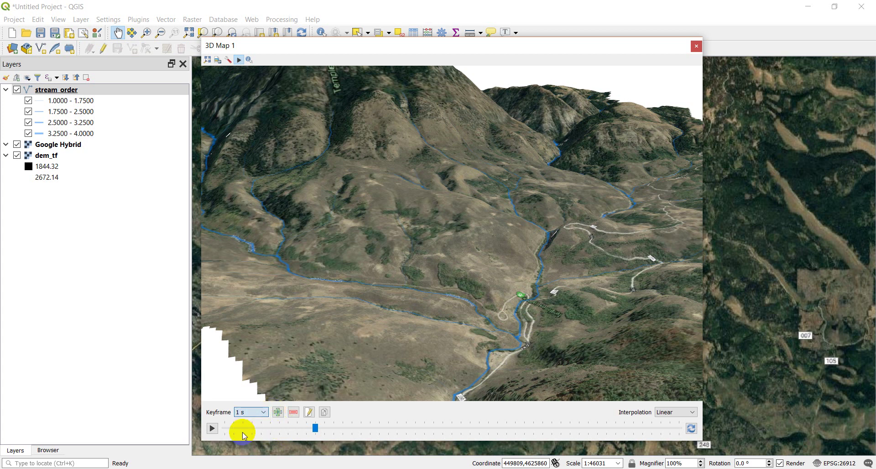
- Add a 2 s keyframe and reposition its camera over the terrain
click(278, 413)
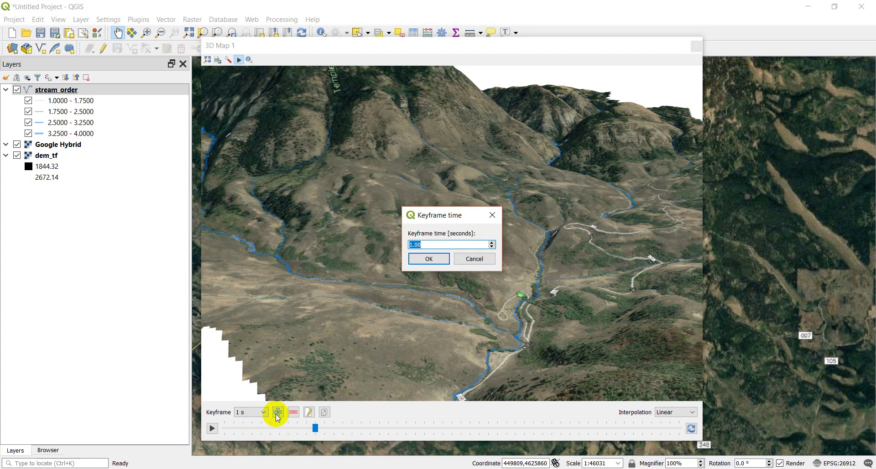
text(2)
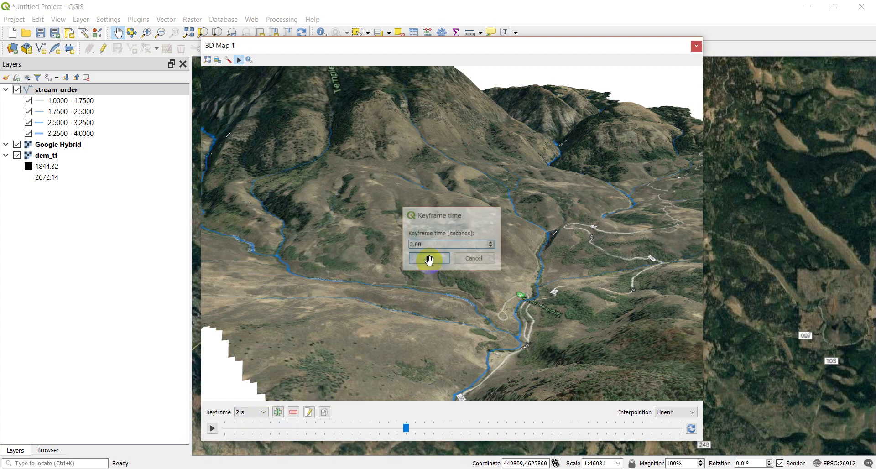
click(431, 263)
drag(541, 289, 438, 282)
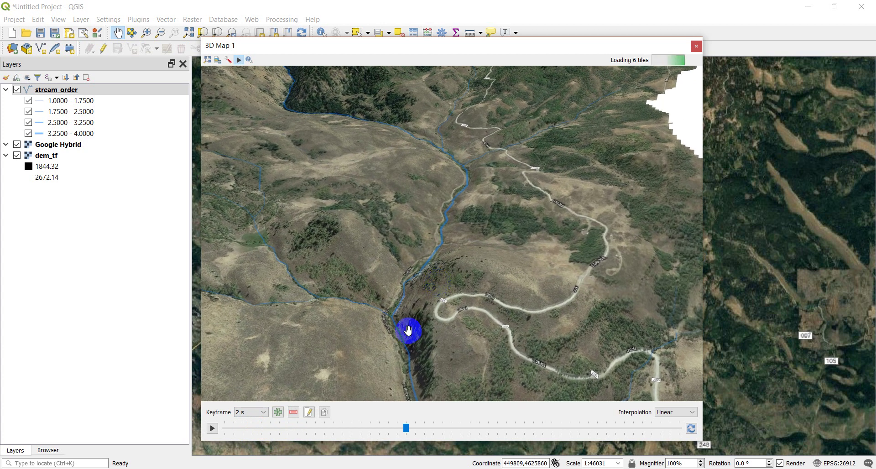
click(263, 414)
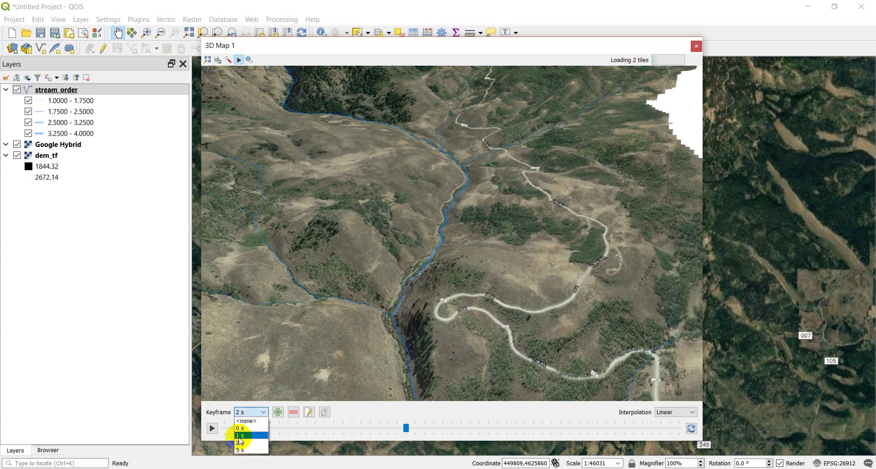
- Add a 3 s keyframe and swing its camera down onto the winding stream valley
click(279, 413)
click(280, 412)
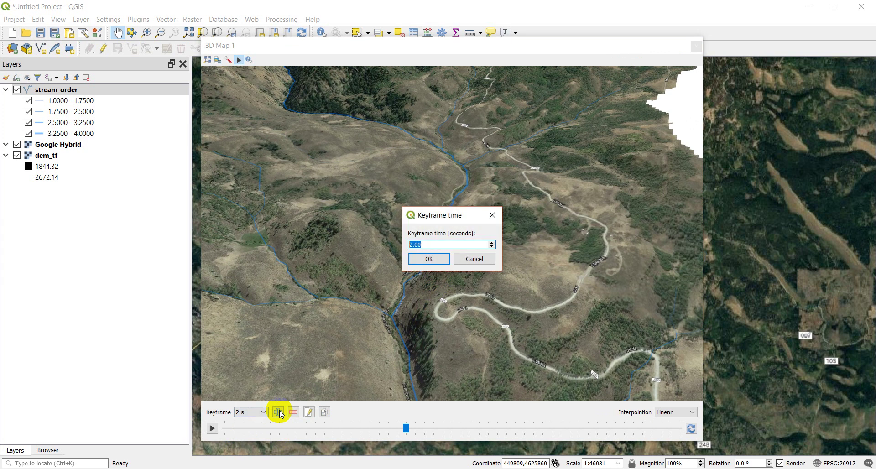
click(400, 333)
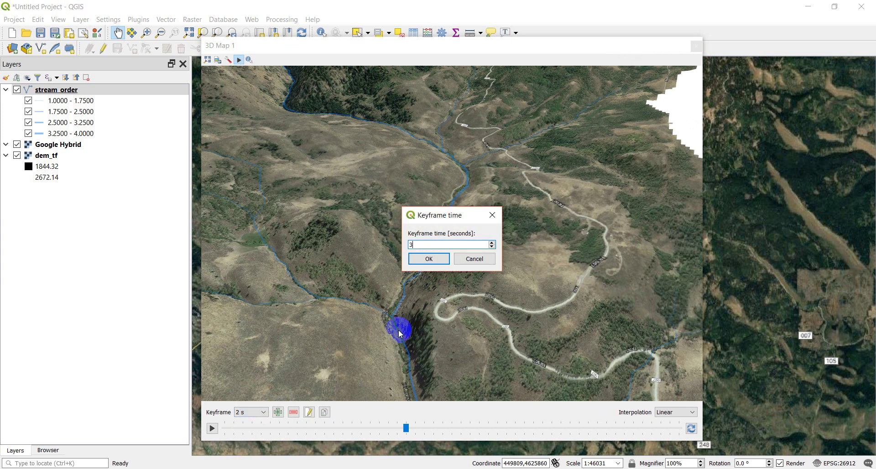
click(429, 259)
drag(447, 196, 453, 263)
drag(400, 202, 453, 264)
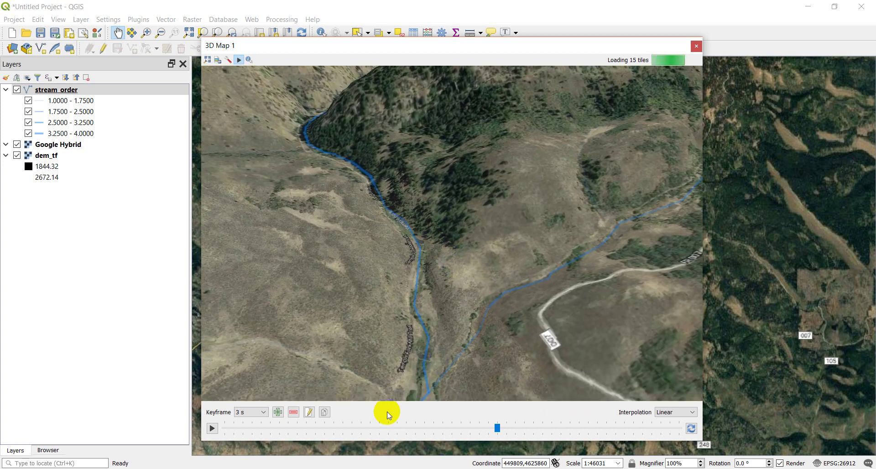
- Add a 4 s keyframe with the camera close over the stream junction
click(278, 413)
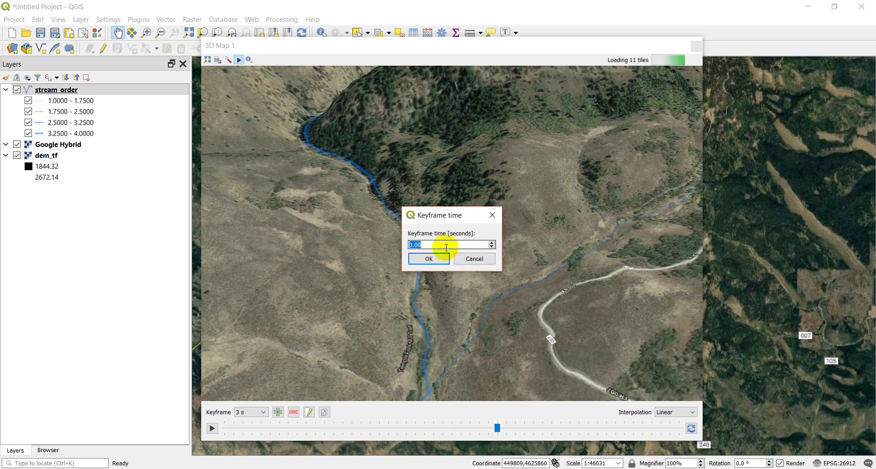
click(427, 262)
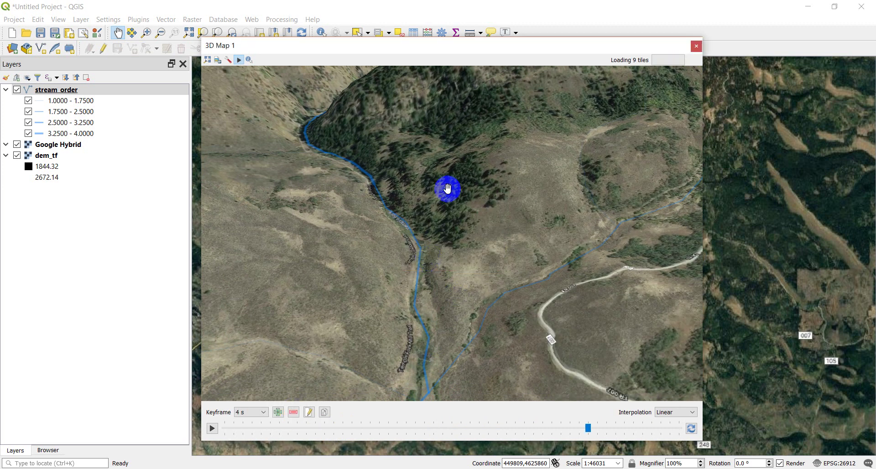
drag(448, 190, 490, 248)
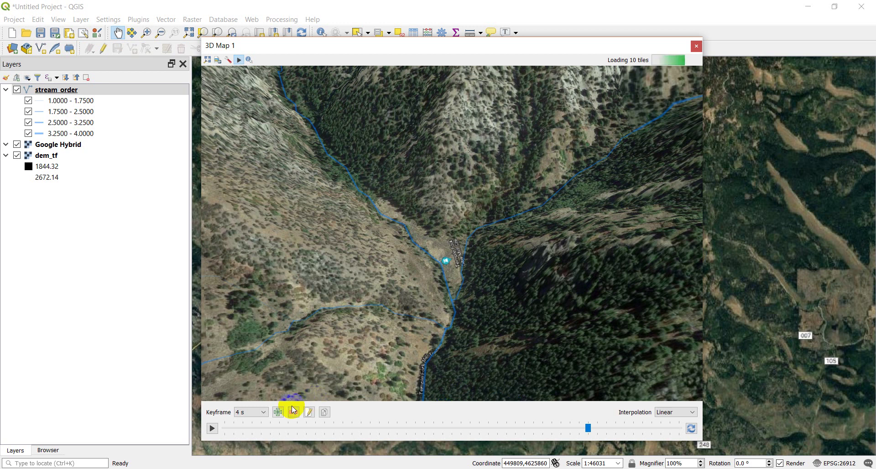
- Select the 5 s keyframe and re-aim its camera into the narrow forested canyon
click(263, 413)
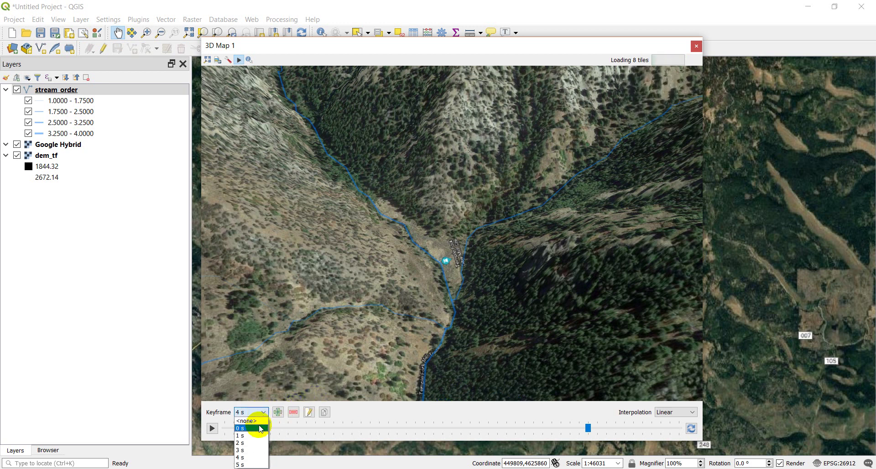
click(238, 461)
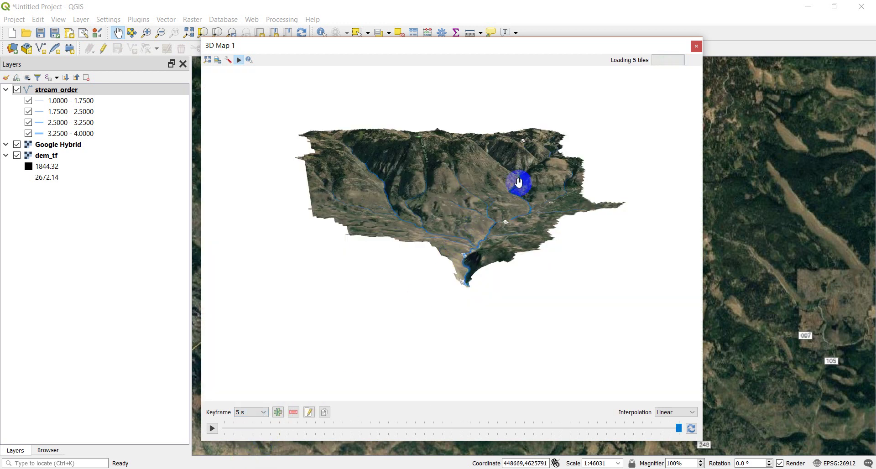
drag(519, 182, 521, 319)
- With 5 s still selected, add a 6 s keyframe pulled back over the whole watershed
click(267, 414)
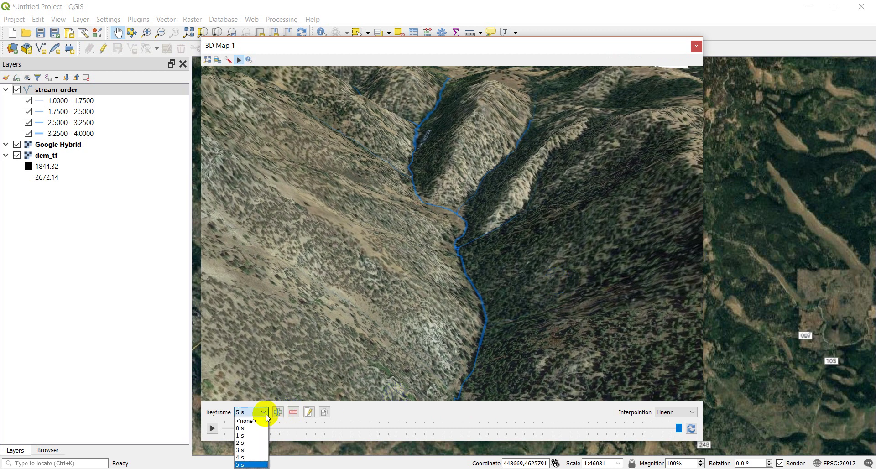
click(267, 414)
click(278, 413)
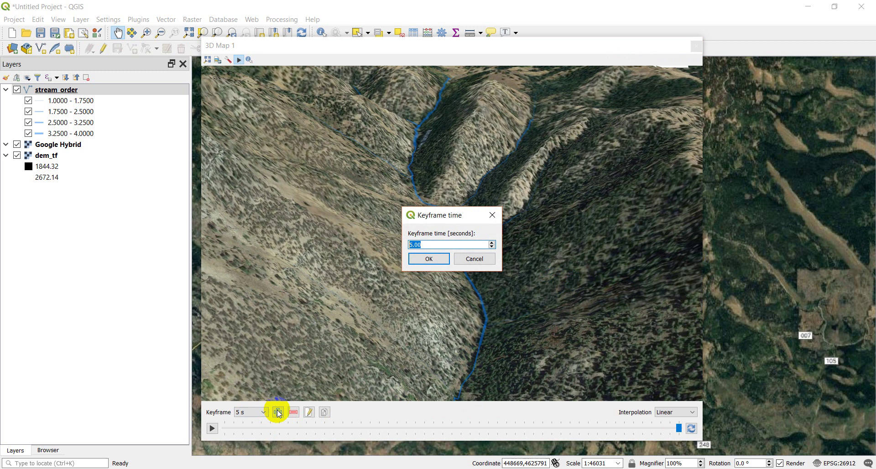
click(433, 259)
drag(466, 227, 535, 196)
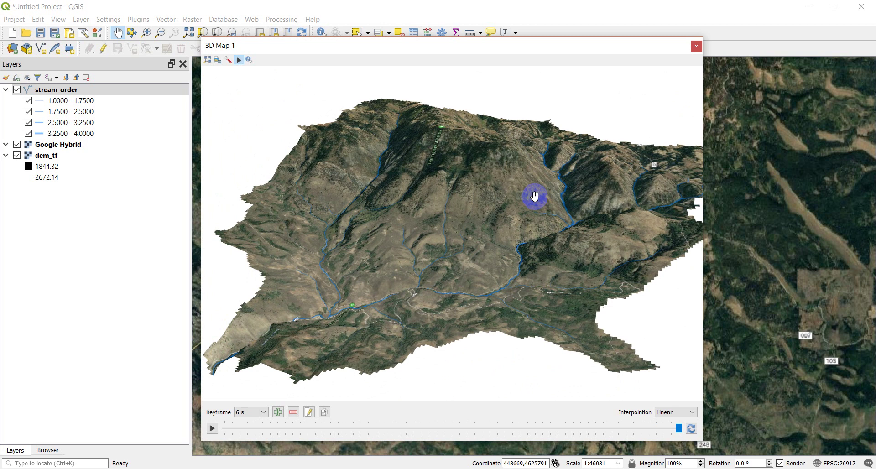
click(222, 429)
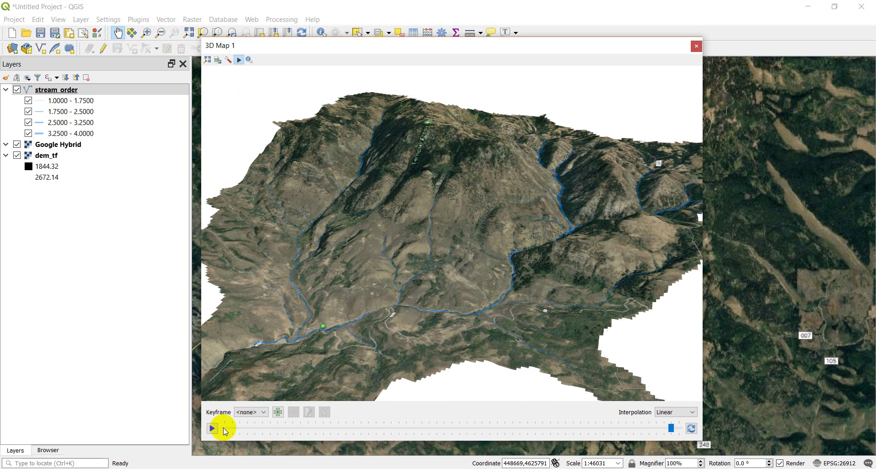
drag(670, 429, 222, 429)
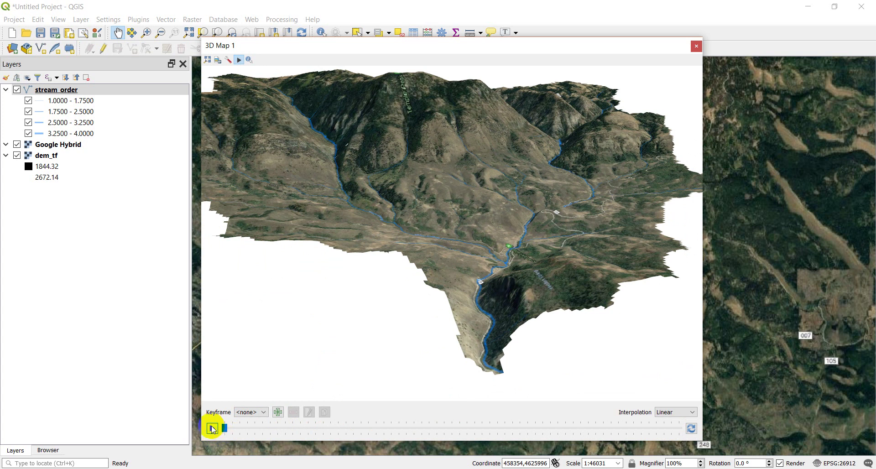
click(212, 429)
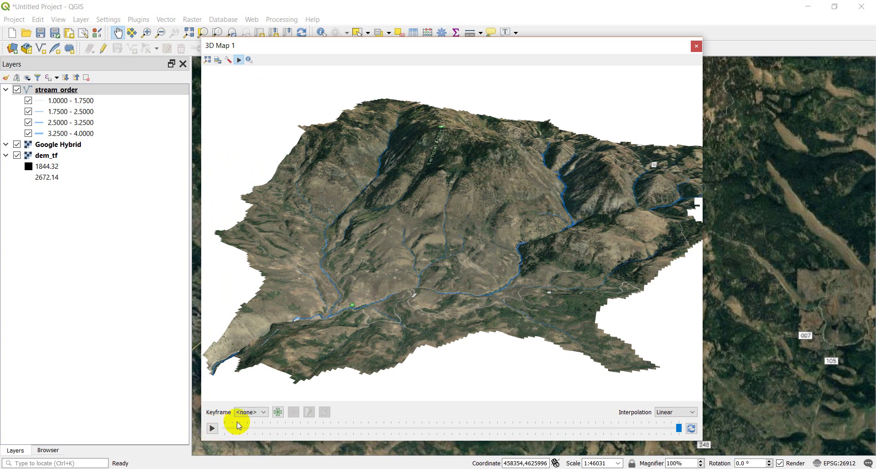
- Move the 6 s keyframe to 10 s, leaving the 1 s keyframe unchanged
click(264, 412)
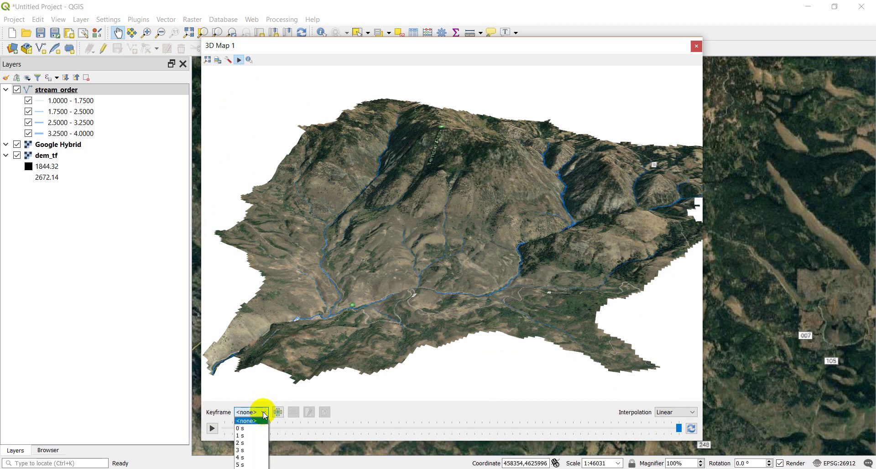
click(244, 437)
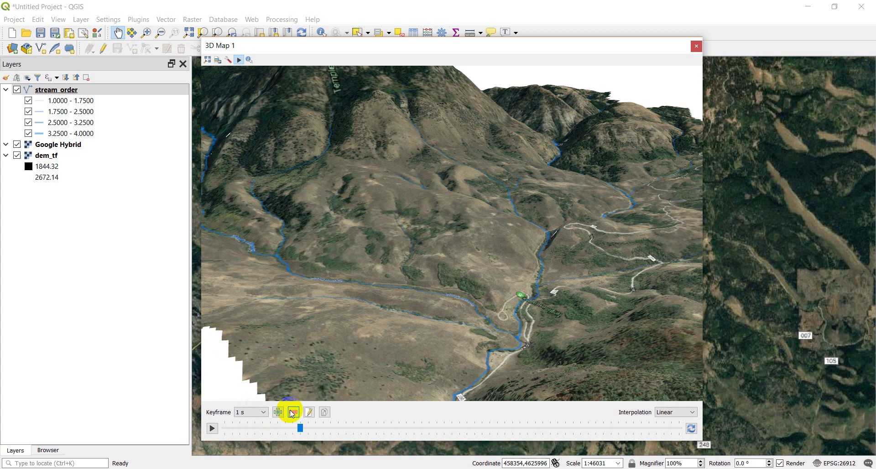
click(313, 413)
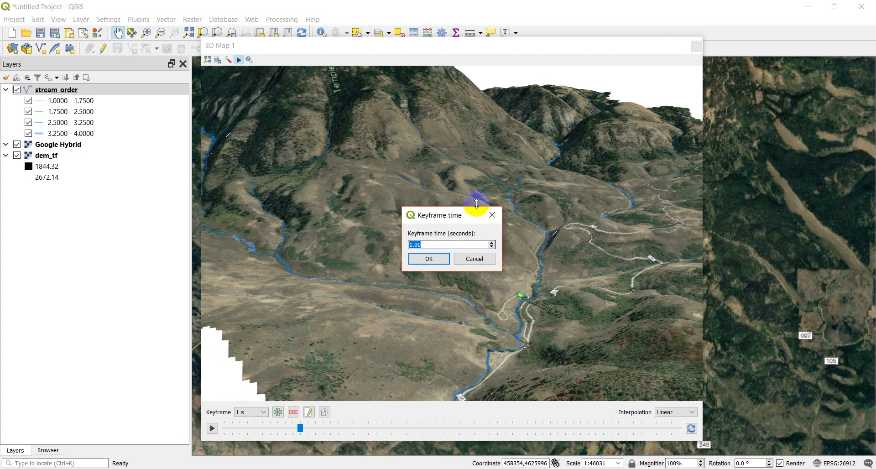
click(491, 259)
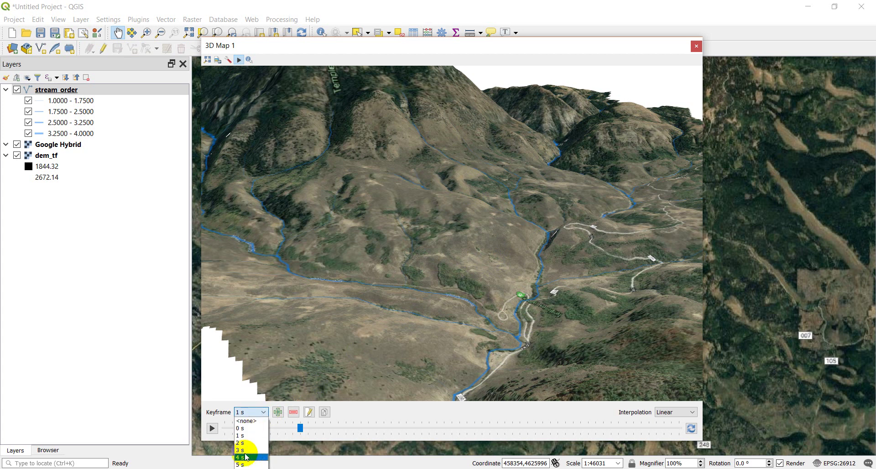
click(251, 468)
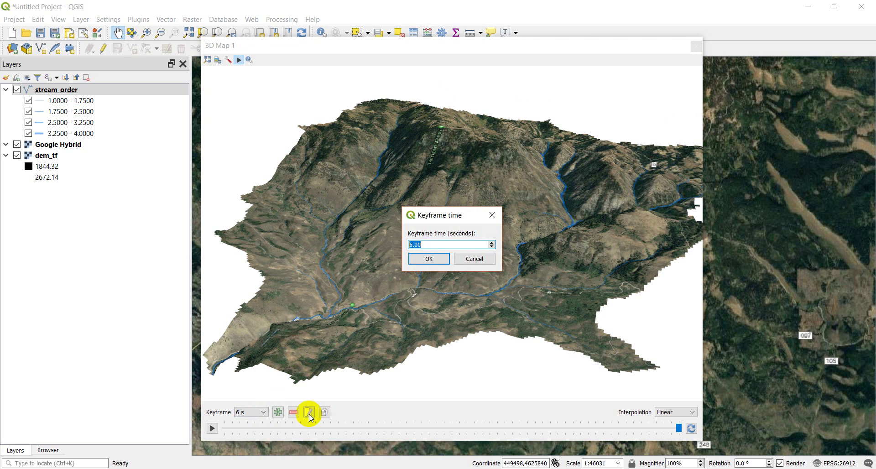
text(10)
click(426, 259)
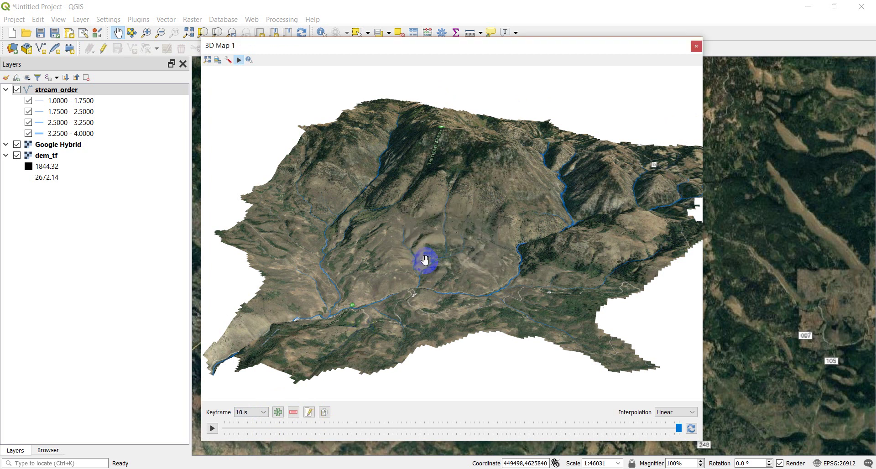
- Move the 5 s keyframe to 8 s
click(266, 415)
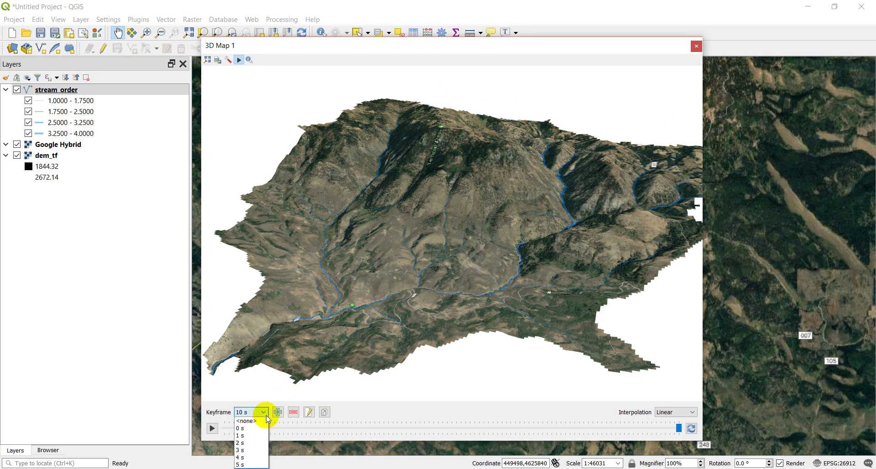
click(240, 464)
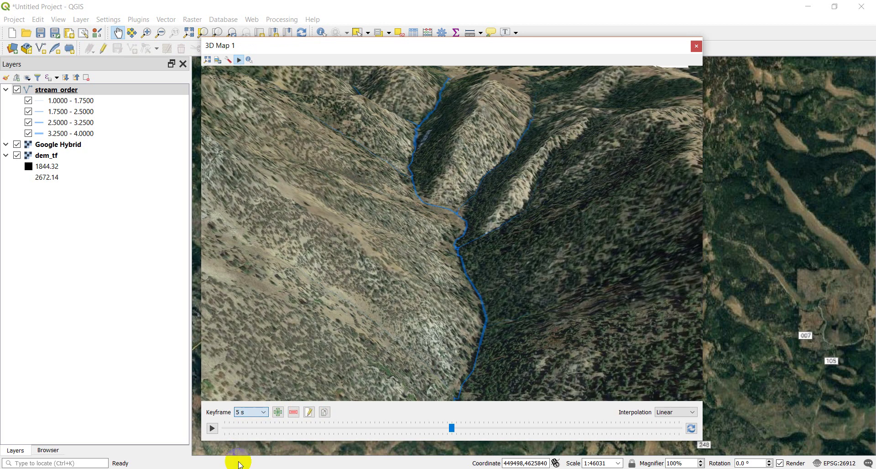
click(310, 412)
text(8)
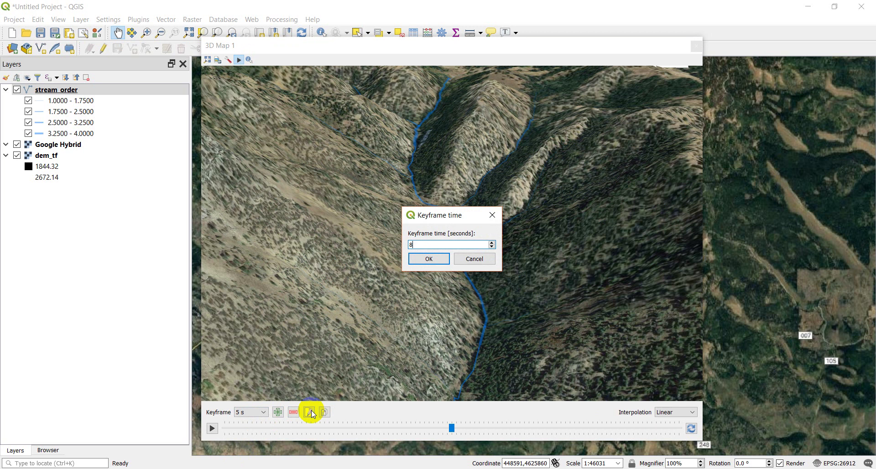
key(Return)
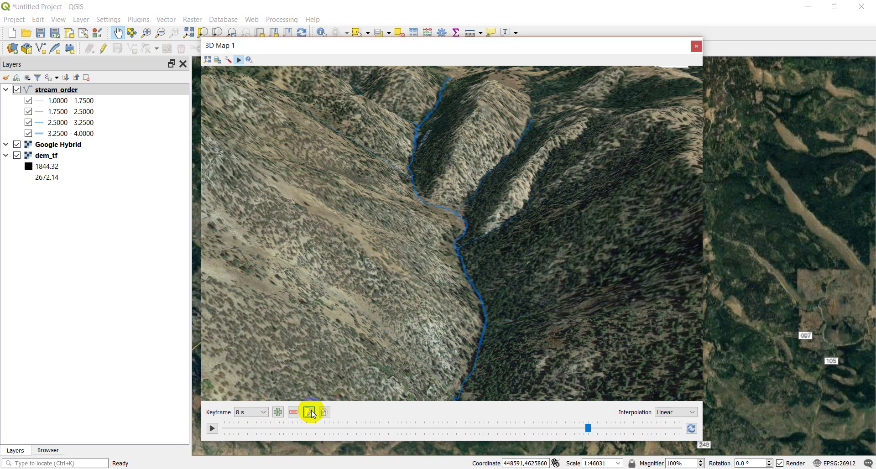
- Move the 4 s keyframe to 6 s
click(264, 413)
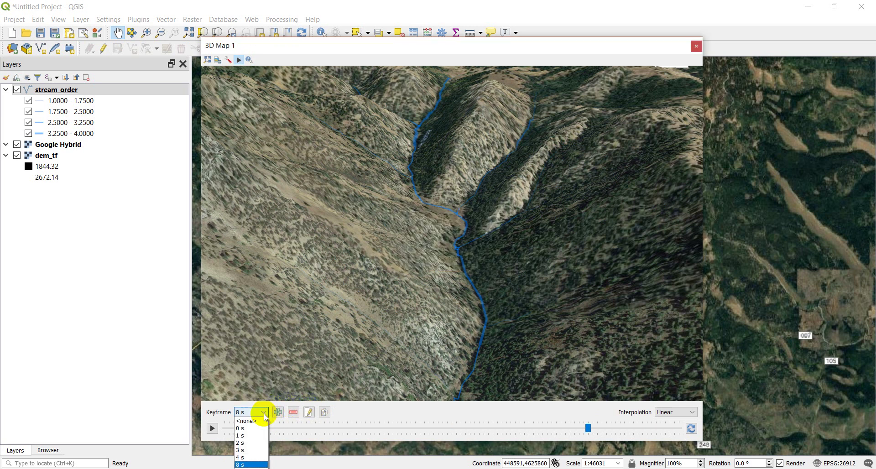
click(245, 458)
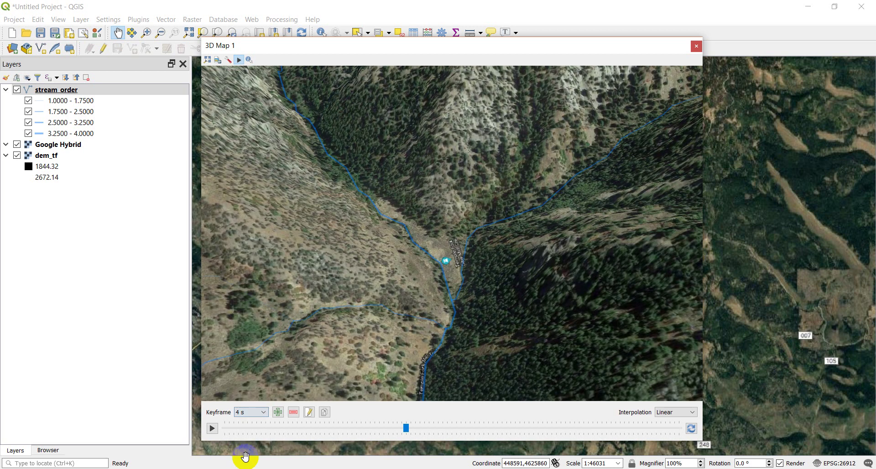
click(309, 412)
text(6)
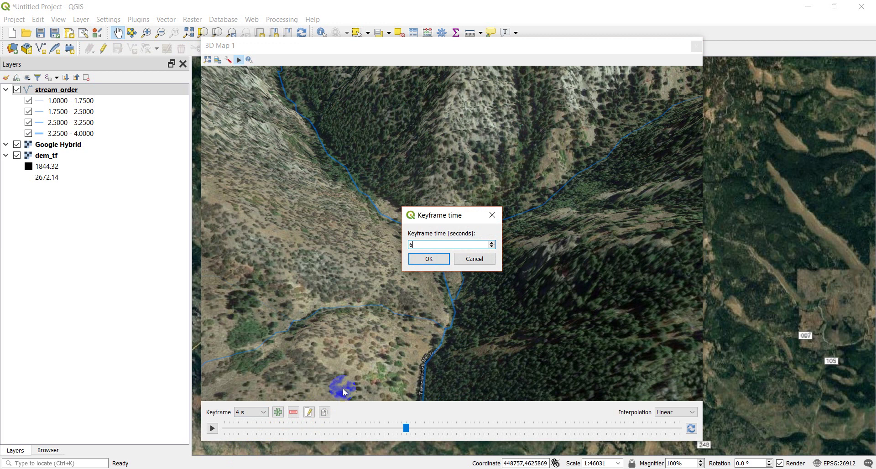
click(424, 258)
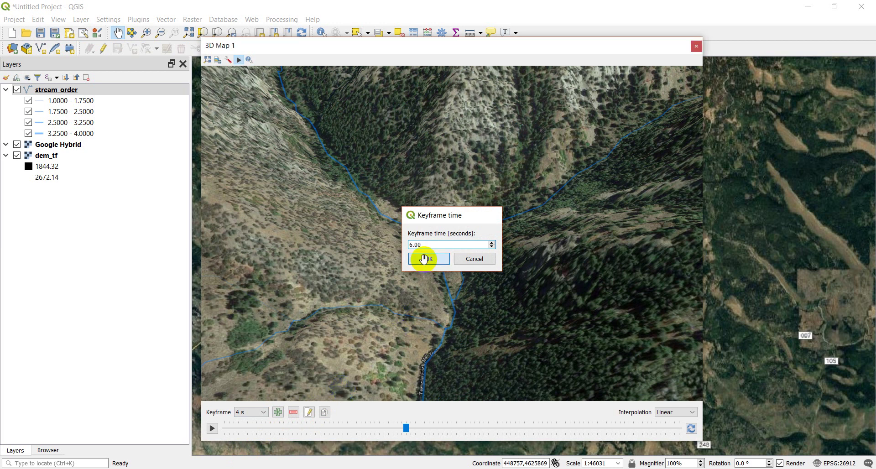
- Move the 3 s keyframe to 4 s and check the keyframe list
click(261, 412)
click(241, 450)
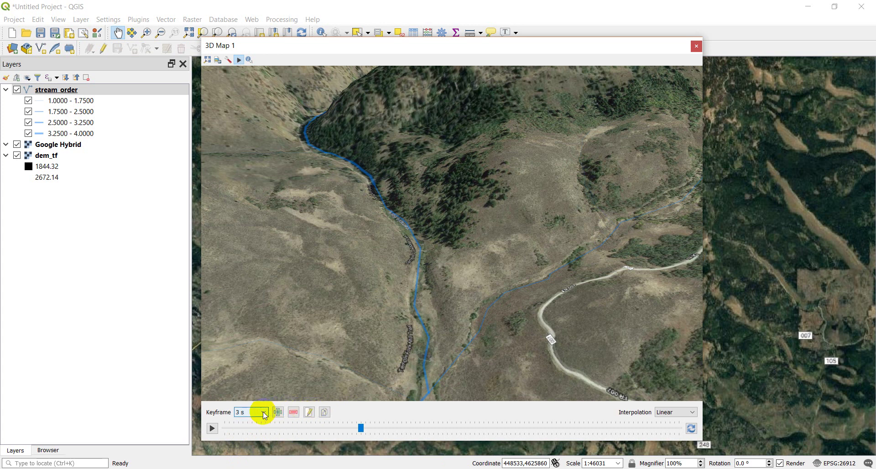
click(310, 412)
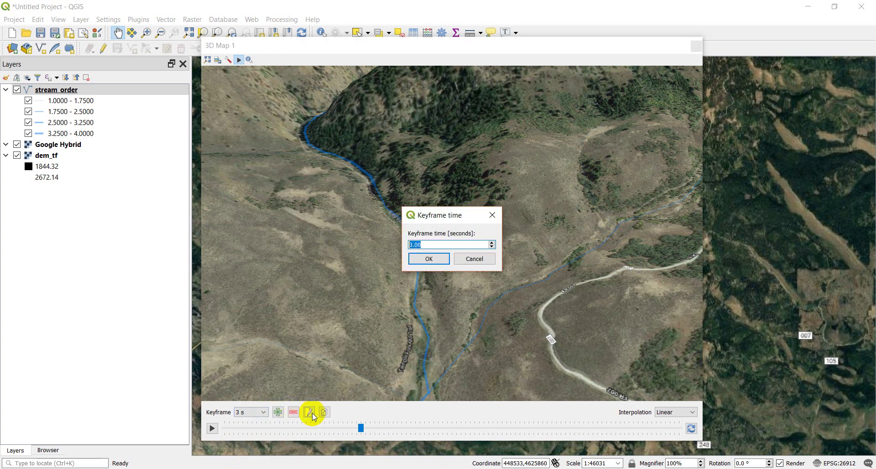
text(4)
click(429, 258)
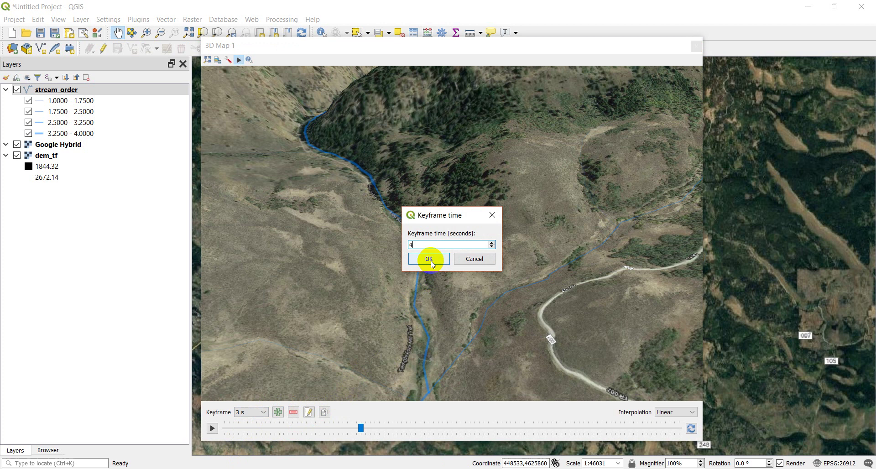
click(267, 412)
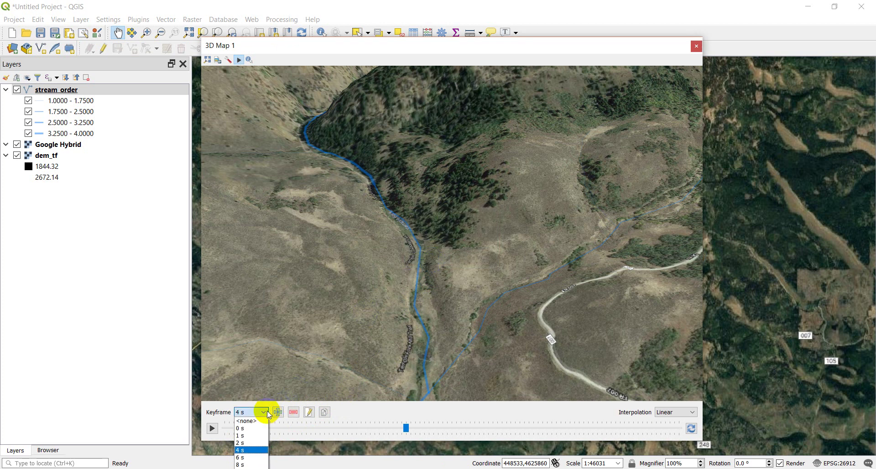
click(269, 413)
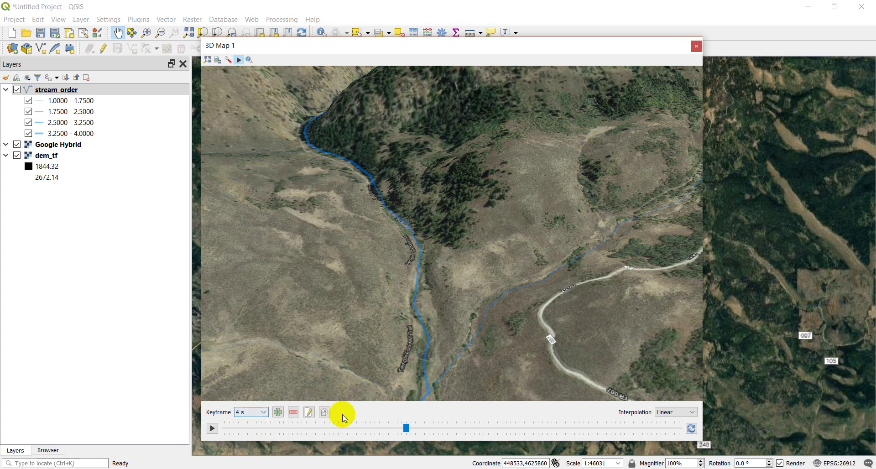
- Set the keyframe to <none>, rewind to 0 s and play the fly-through
click(405, 428)
drag(405, 428, 211, 429)
click(212, 429)
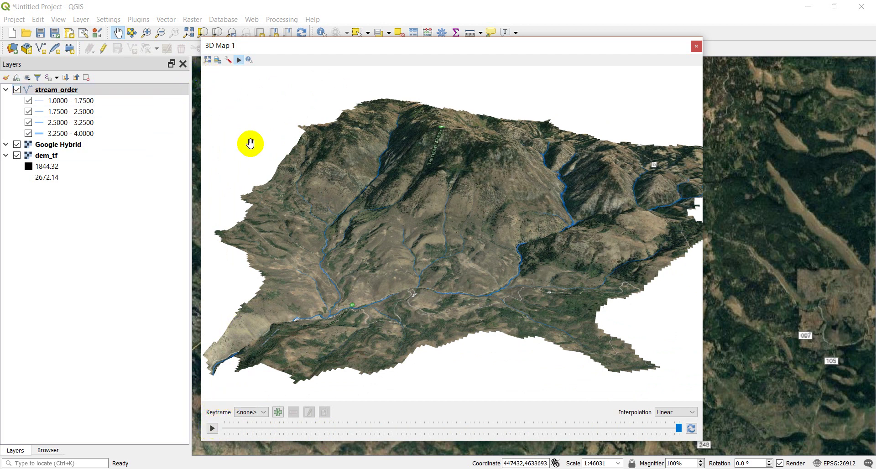
- Return to the 0 s keyframe, via 1 s, and tilt the terrain view slightly
click(265, 412)
click(245, 429)
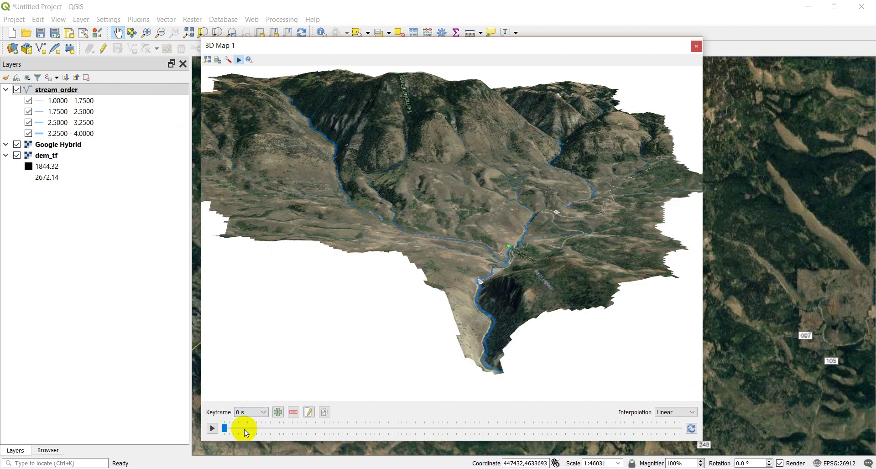
click(263, 413)
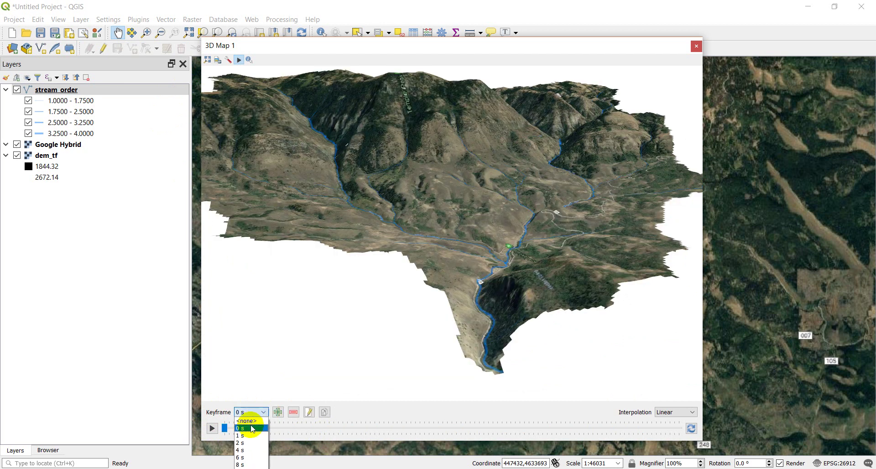
click(245, 436)
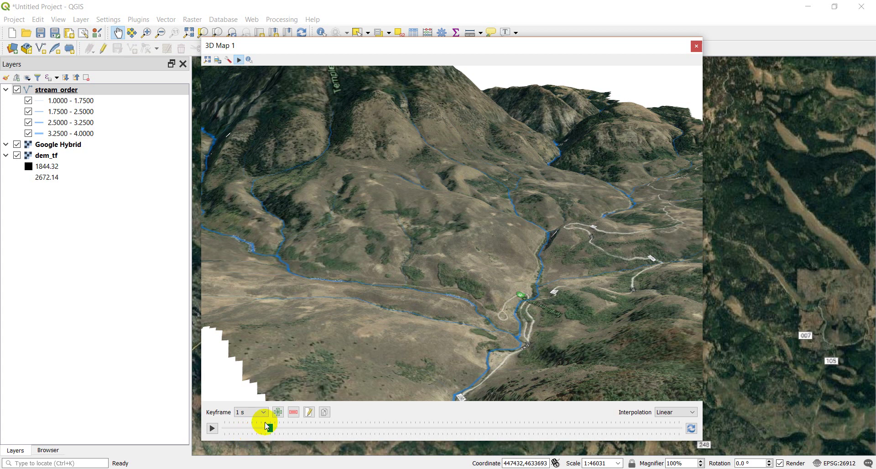
click(263, 412)
click(245, 429)
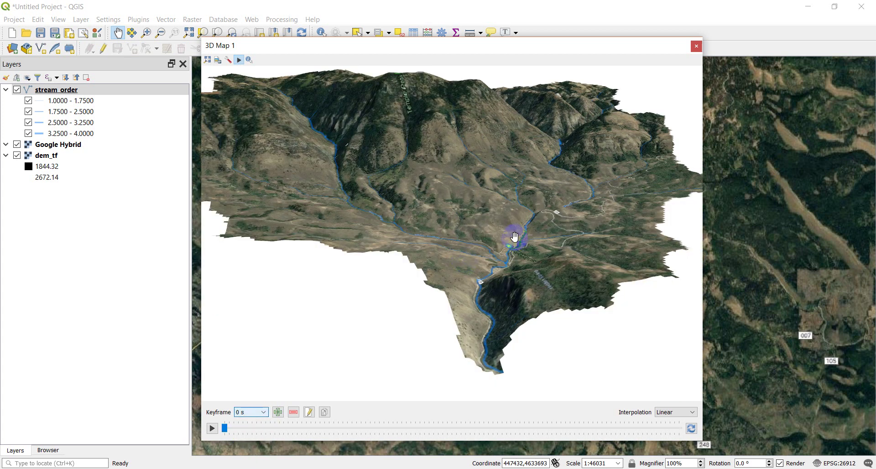
middle_drag(504, 237, 556, 204)
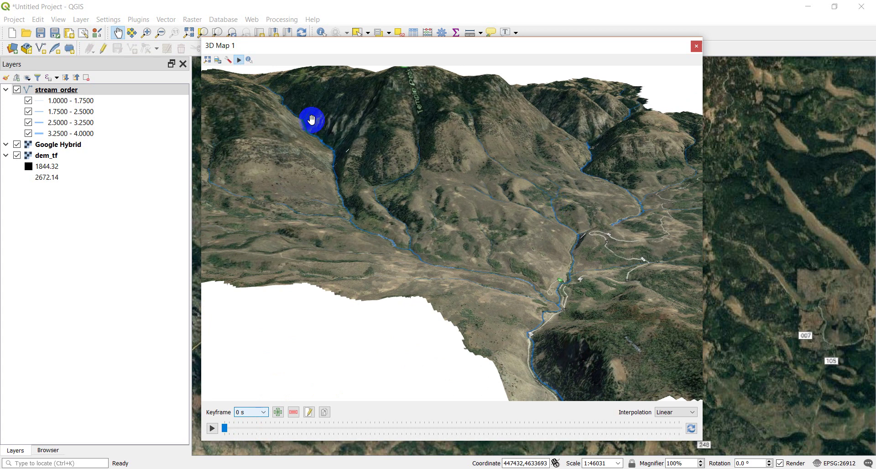
- Start saving the 3D view as an image and browse to the C:\temp folder
click(219, 62)
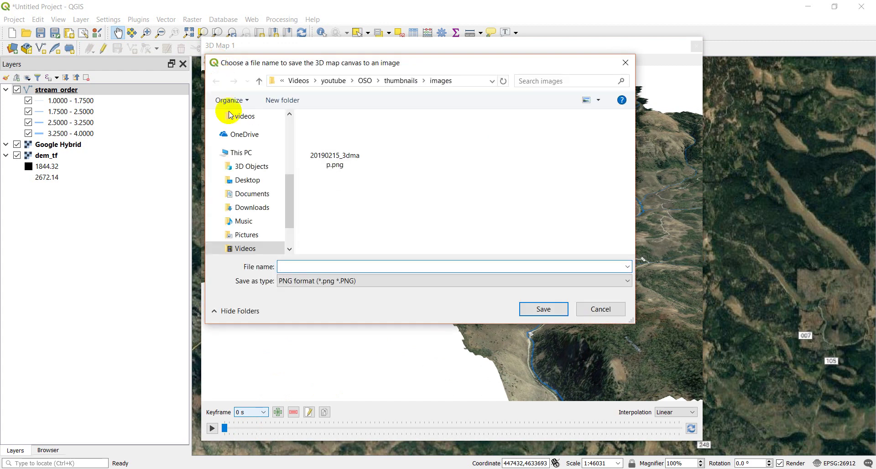
scroll(260, 173, up, 4)
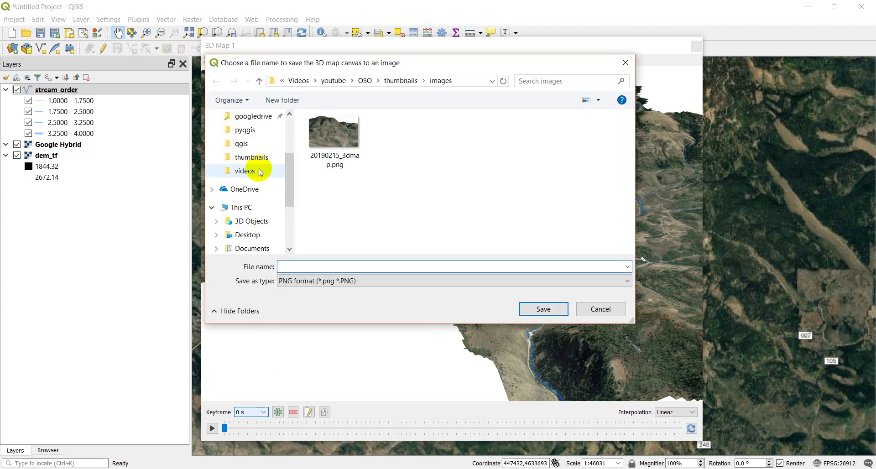
scroll(261, 174, down, 4)
scroll(248, 171, up, 2)
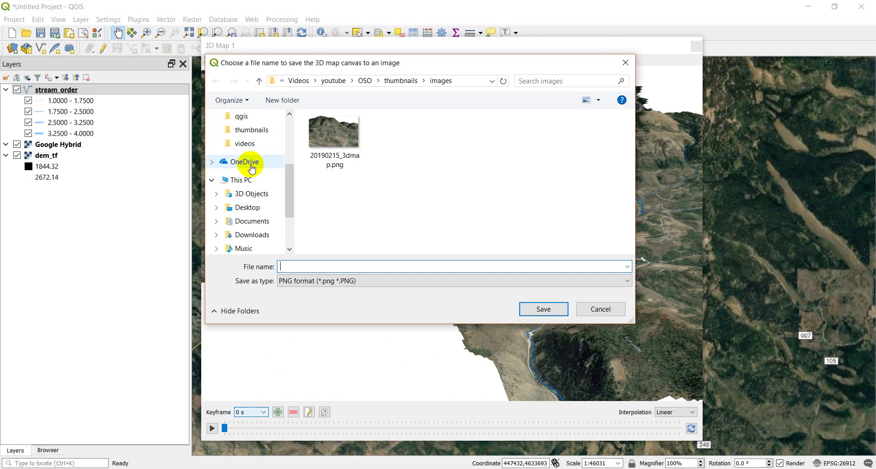
scroll(235, 181, down, 5)
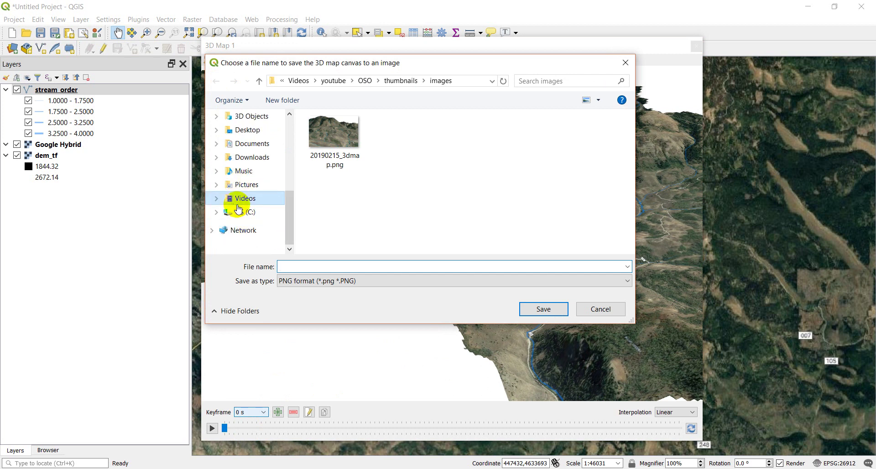
click(239, 200)
click(242, 212)
scroll(368, 209, down, 5)
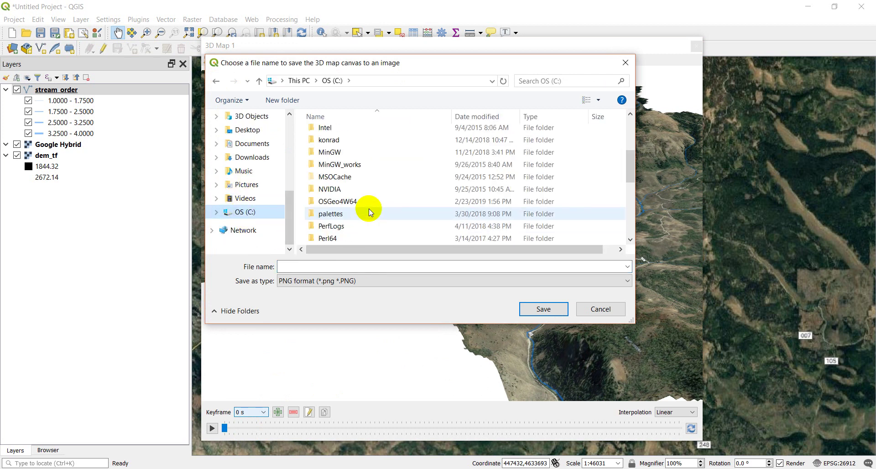
scroll(368, 209, down, 2)
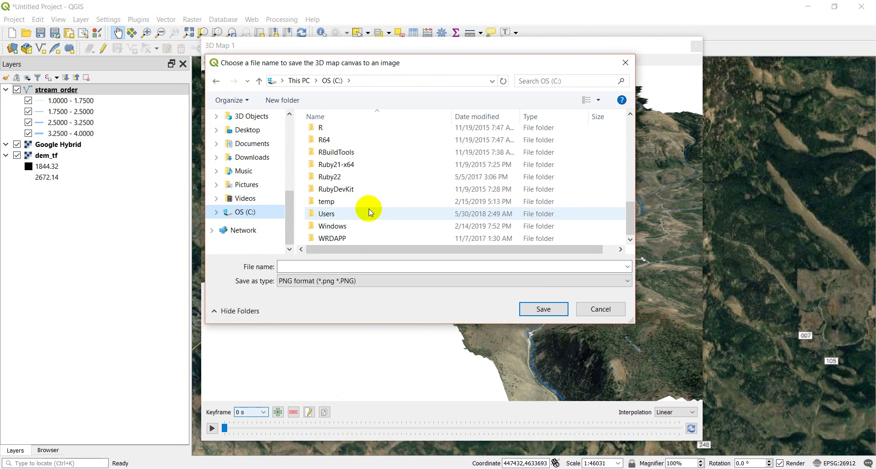
scroll(369, 209, up, 3)
scroll(369, 209, down, 3)
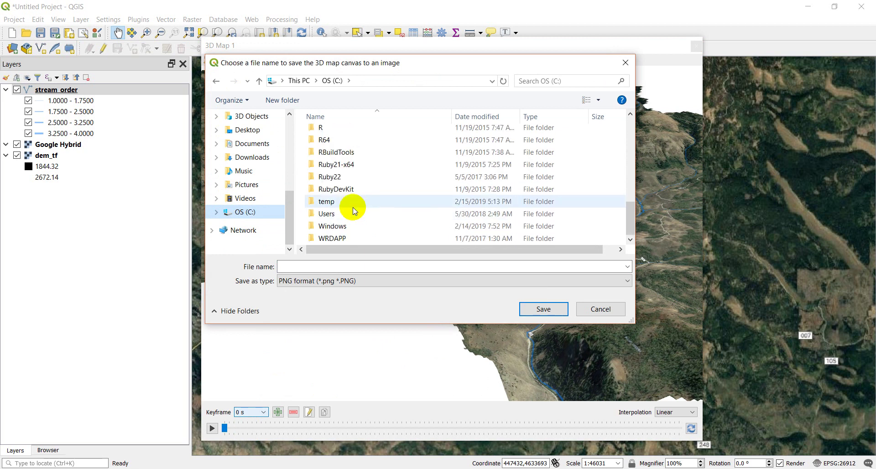
double_click(347, 202)
- Name the image file 3dimage and save it
click(336, 268)
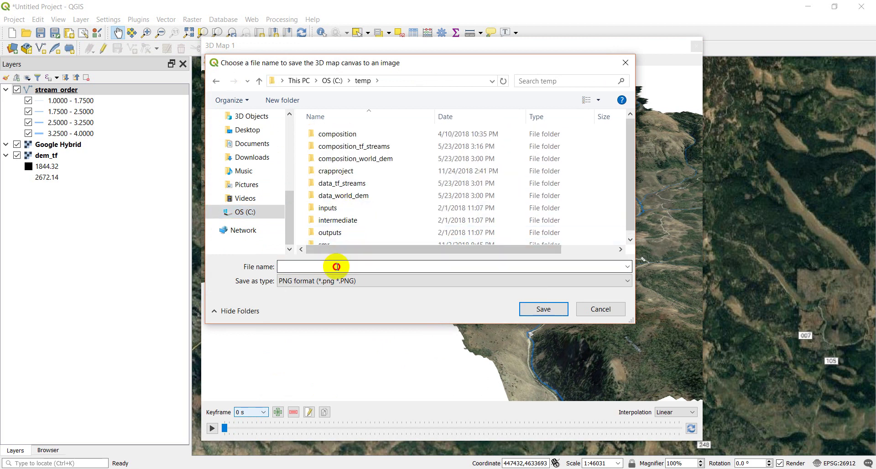
text(3di)
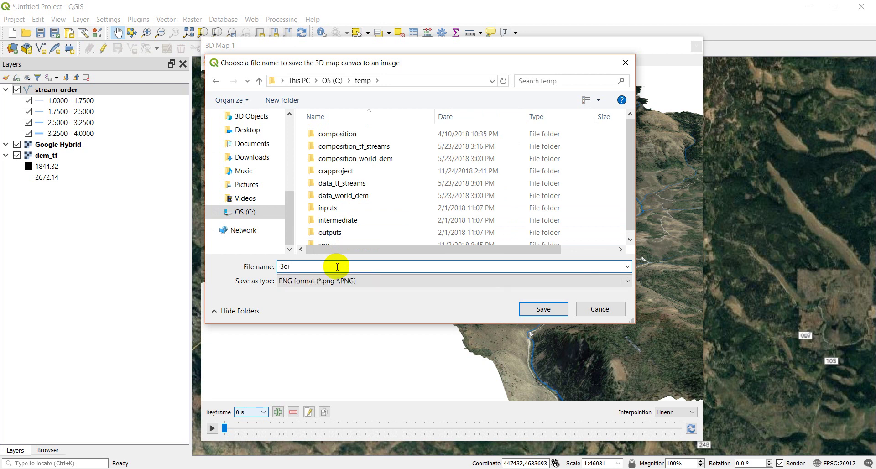
text(mage)
key(Return)
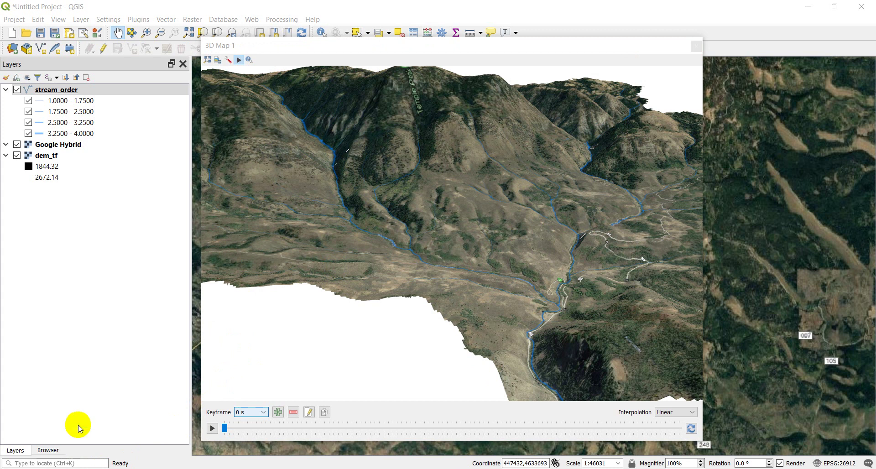
key(super+e)
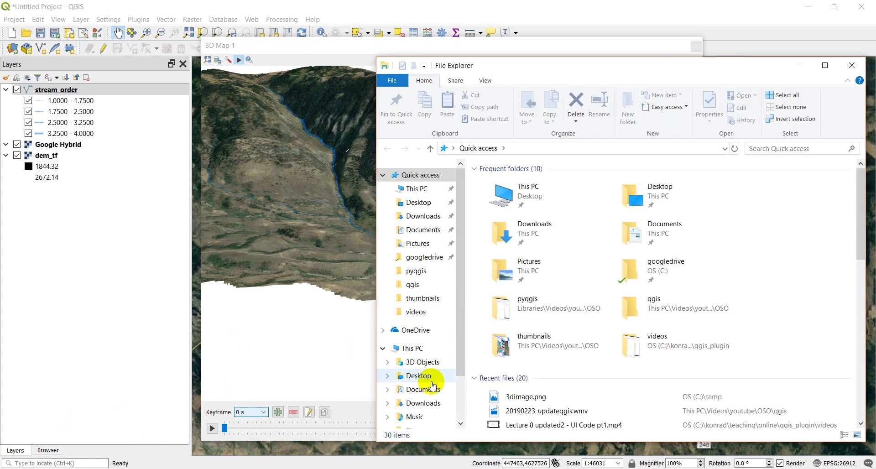
scroll(433, 385, down, 1)
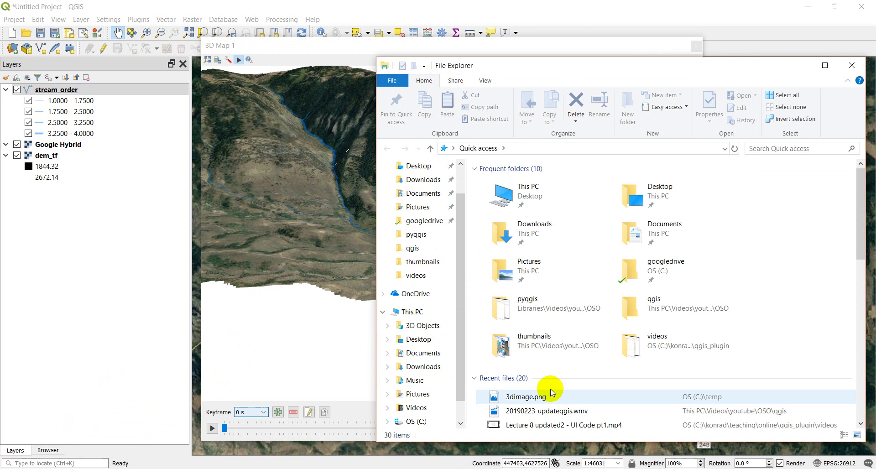
double_click(516, 400)
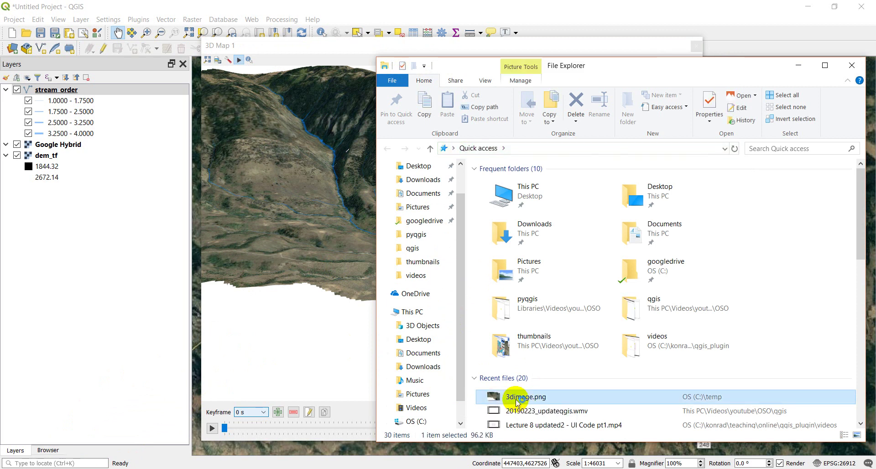